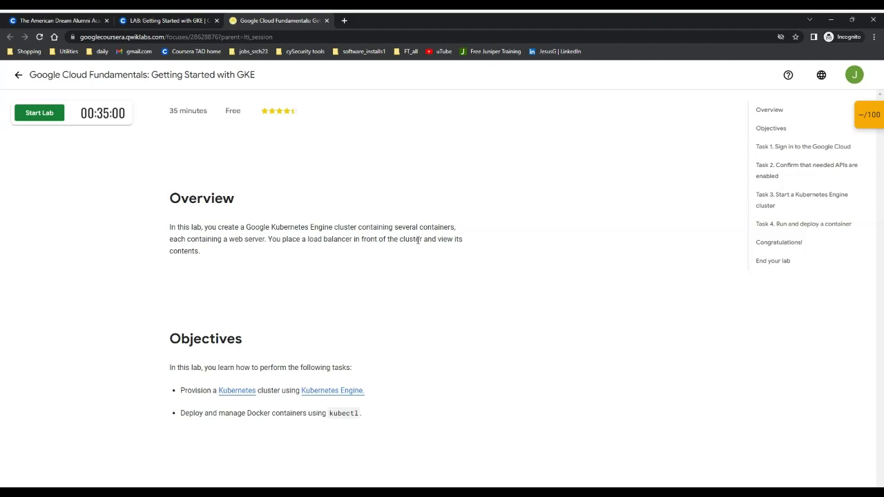
Read the GKE lab's overview, objectives, Task 2 on required APIs and Task 3 on starting a Kubernetes Engine cluster.
scroll(286, 244, down, 2)
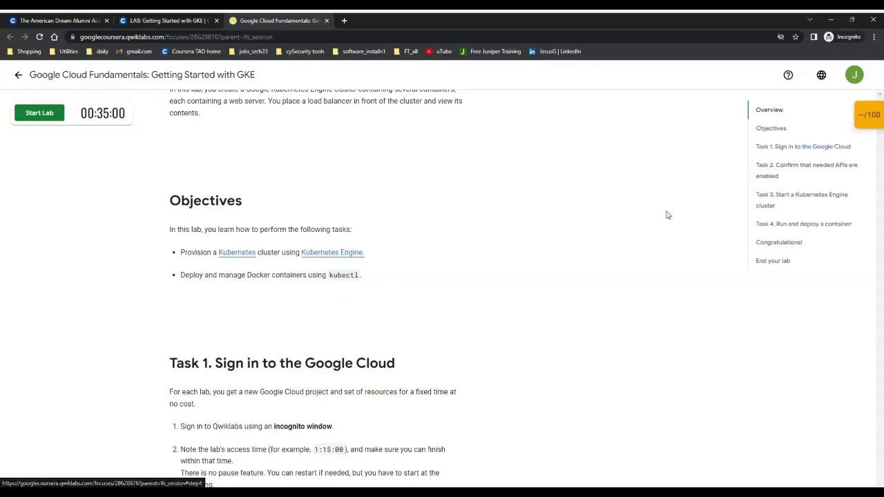
click(806, 169)
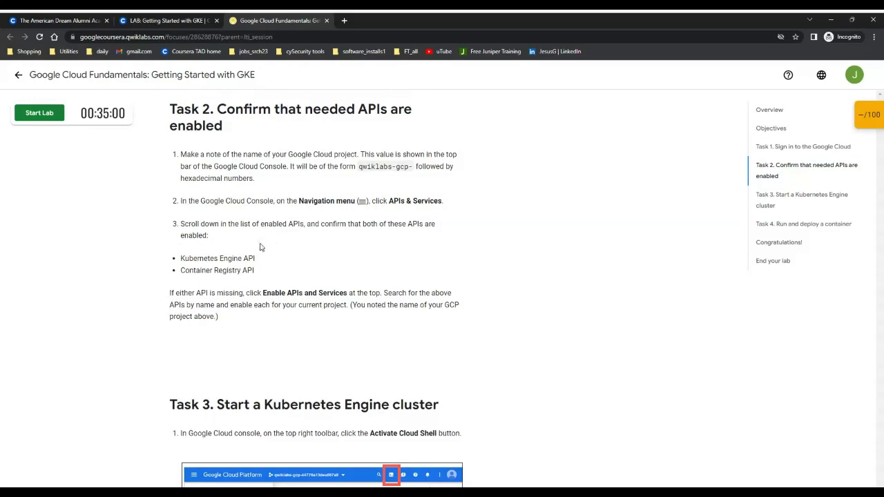
scroll(297, 315, down, 3)
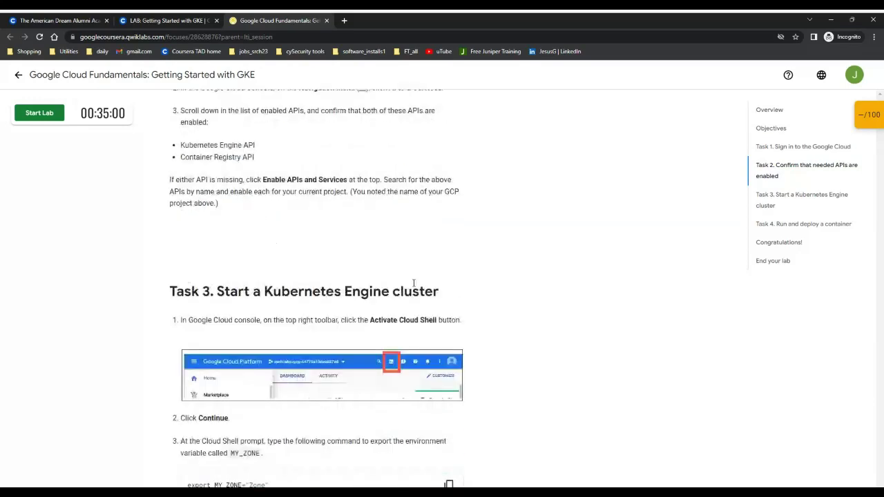
scroll(415, 235, down, 1)
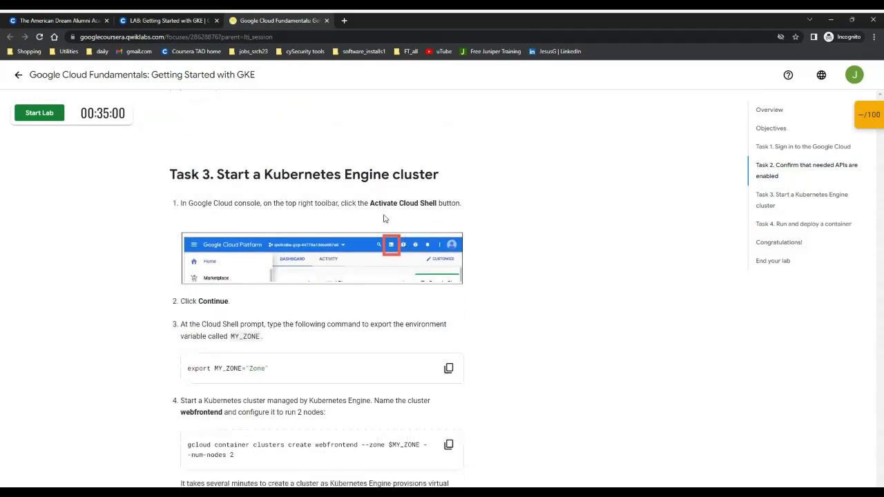
scroll(268, 297, down, 2)
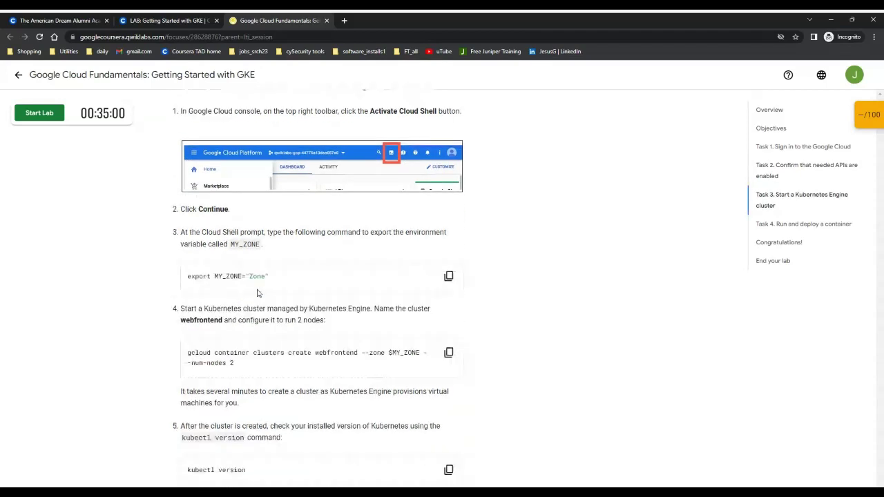
scroll(271, 291, down, 2)
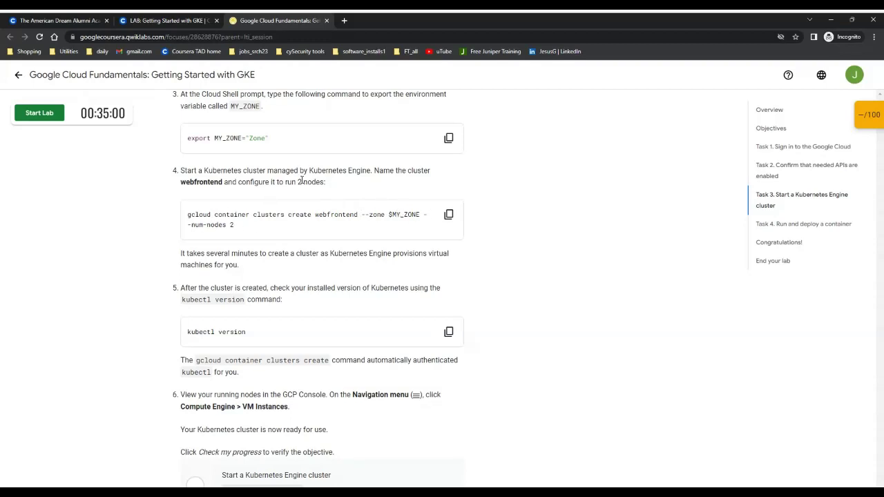
scroll(232, 235, down, 1)
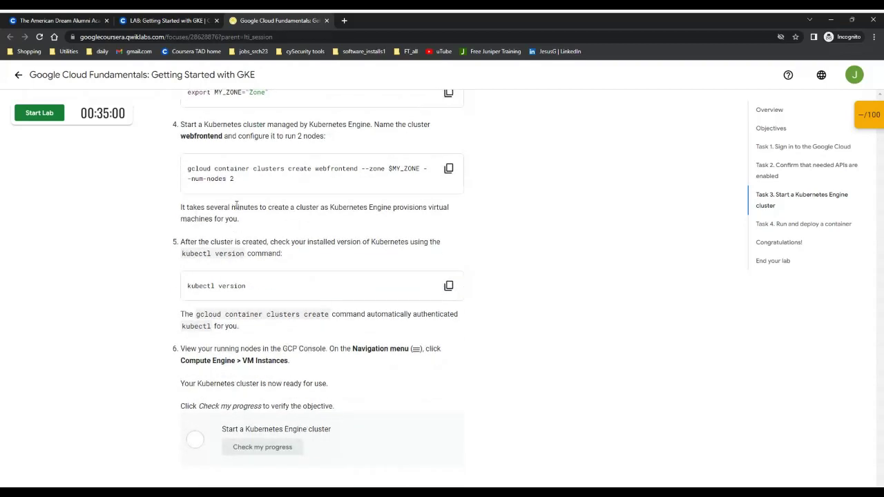
scroll(230, 220, down, 1)
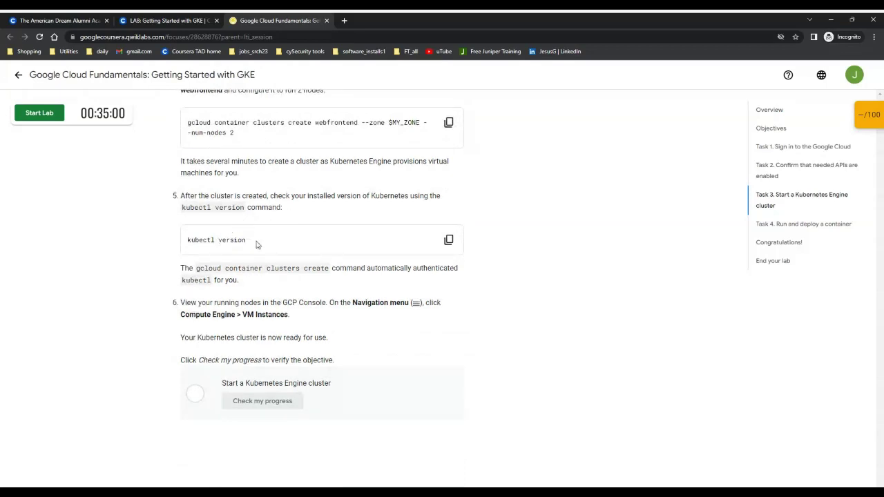
scroll(255, 243, down, 1)
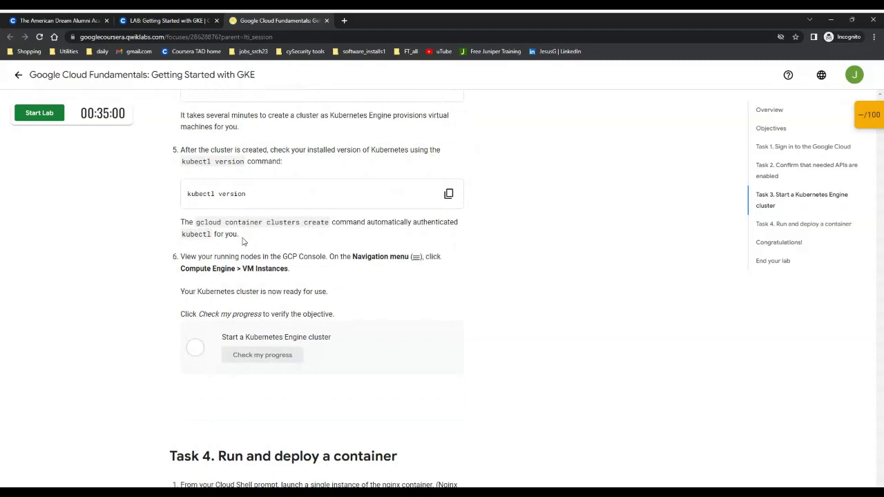
Review the Task 4 instructions for deploying, exposing and scaling the nginx container with kubectl.
scroll(242, 241, down, 7)
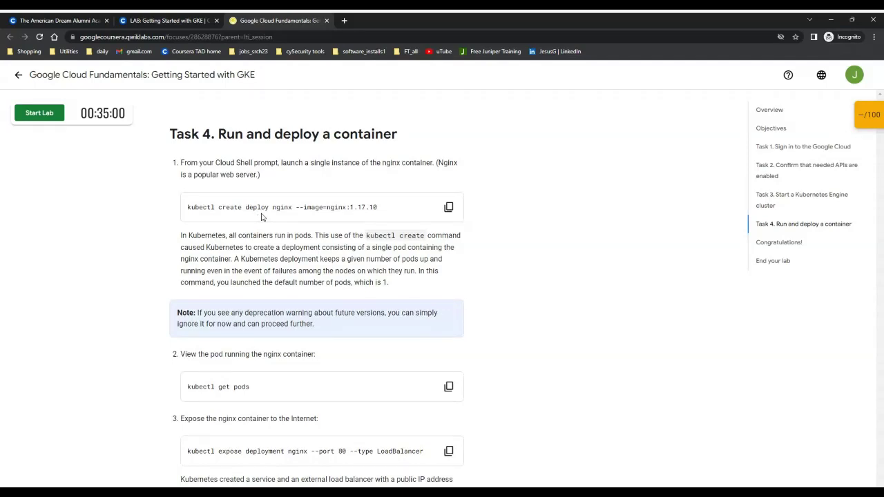
scroll(261, 217, down, 2)
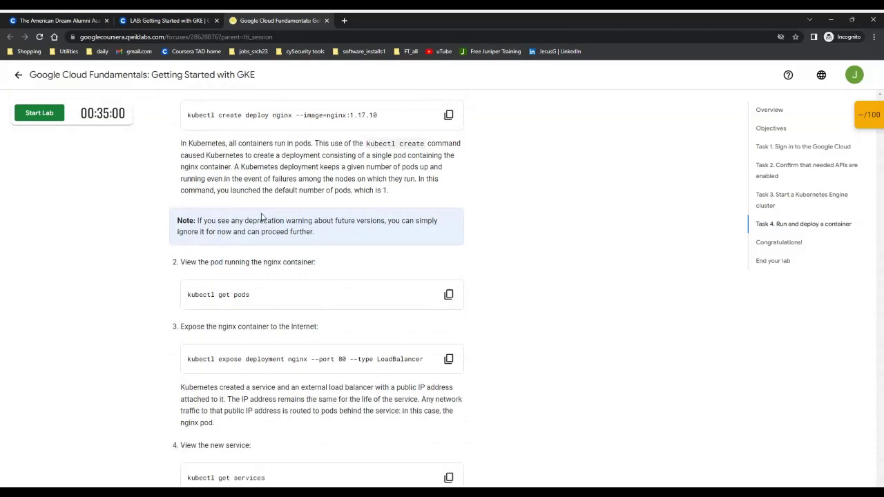
scroll(261, 217, down, 2)
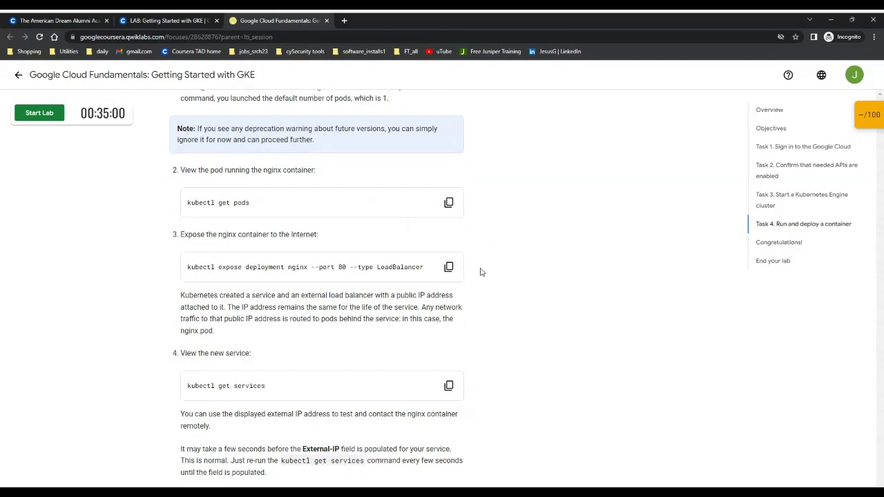
scroll(469, 262, down, 3)
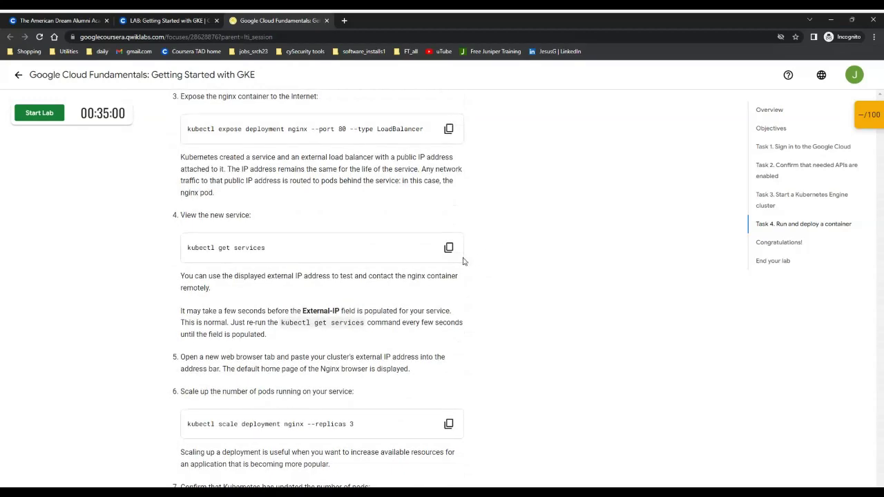
scroll(469, 262, down, 2)
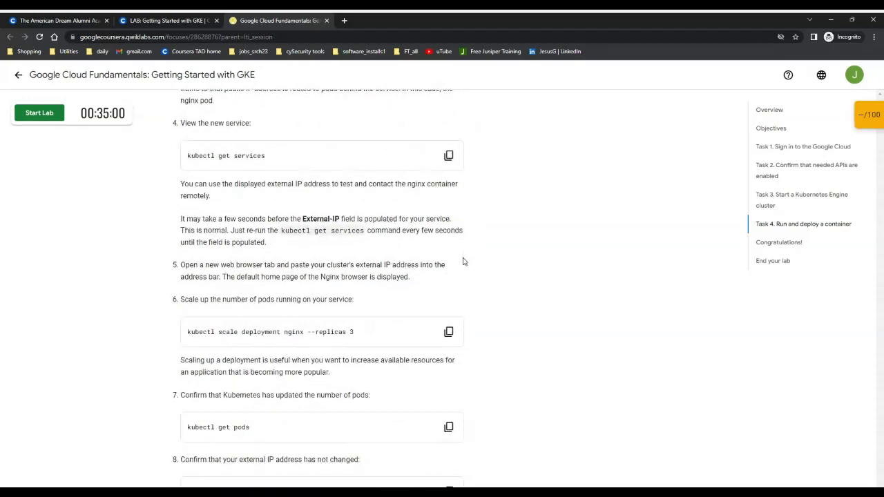
scroll(464, 262, down, 3)
scroll(464, 262, down, 4)
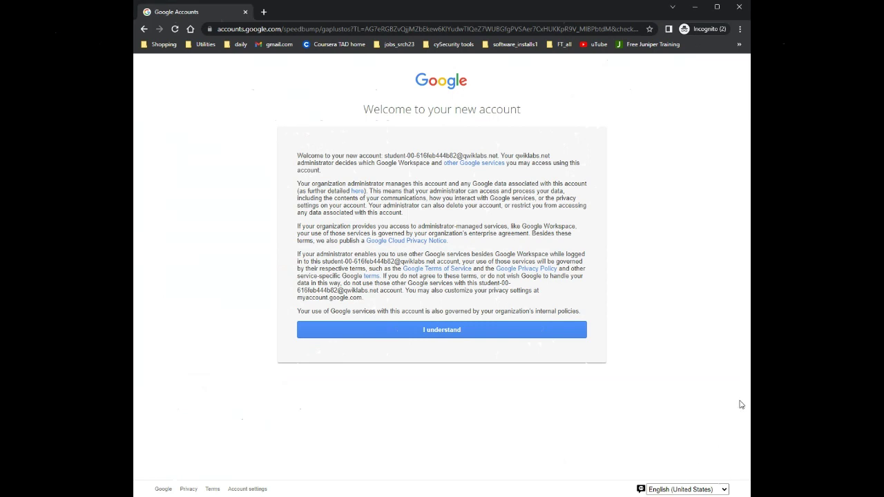
Acknowledge the new Google account notice and agree to the Google Cloud Platform Terms of Service.
click(464, 336)
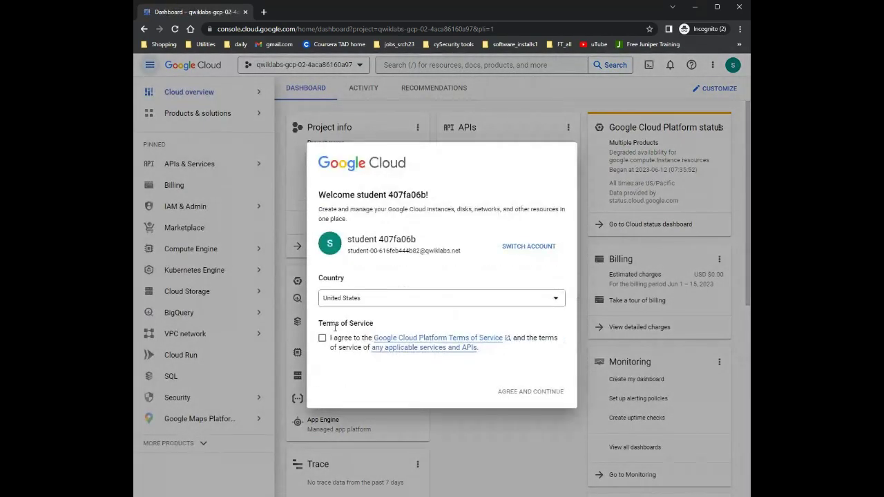
click(322, 338)
click(536, 392)
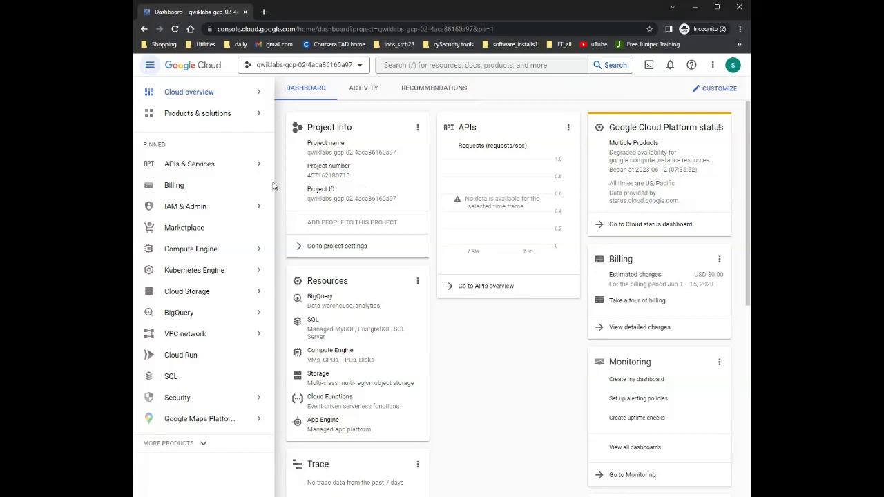
Collapse the navigation menu and look through the project dashboard's cards, including the APIs card's options, for a way to the enabled APIs.
click(149, 66)
mouse_move(207, 222)
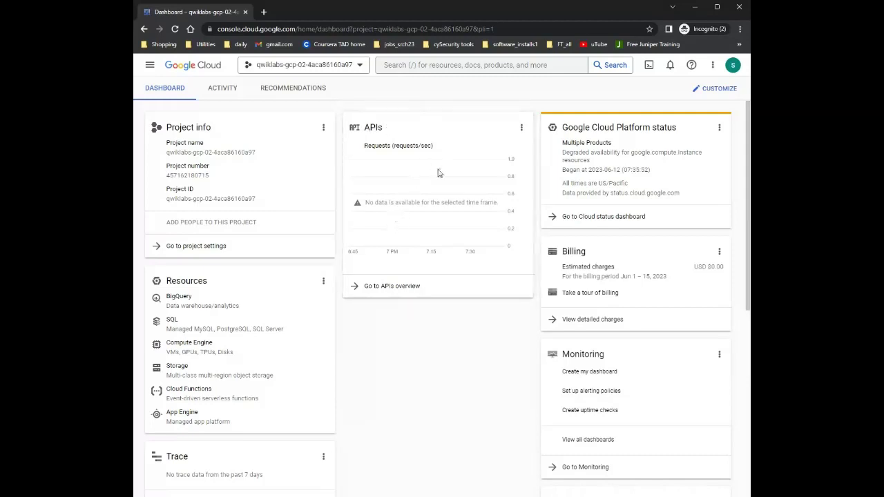
click(522, 127)
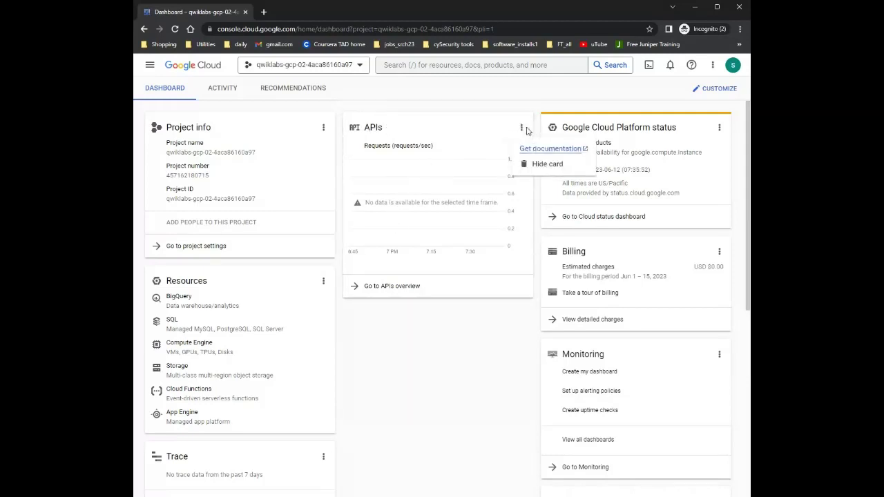
click(523, 129)
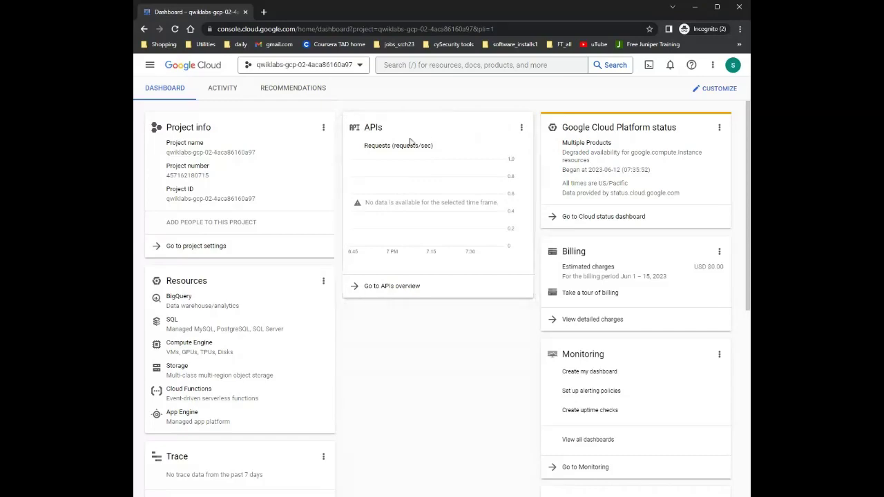
scroll(409, 143, down, 2)
scroll(411, 143, down, 5)
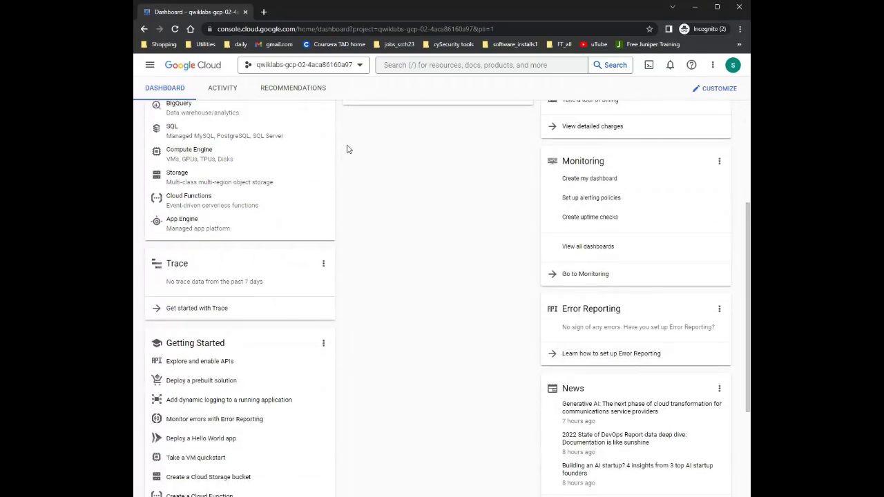
scroll(302, 187, down, 5)
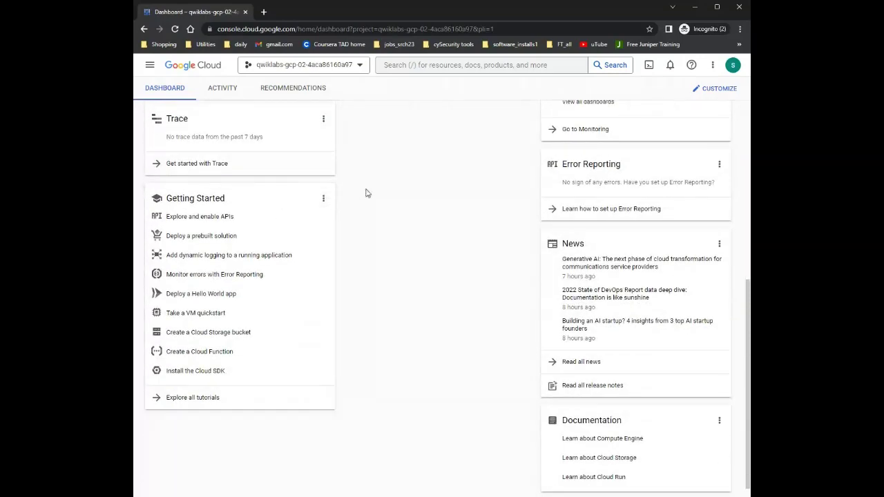
scroll(367, 194, up, 10)
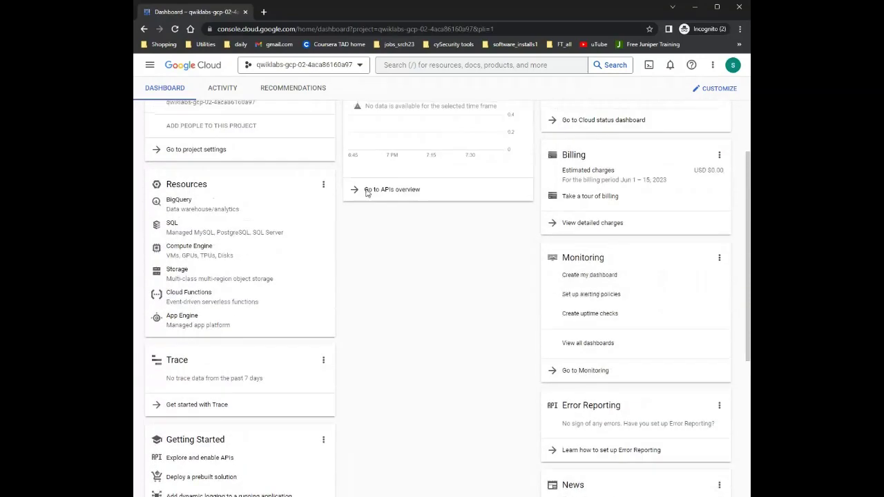
Search the console for "apis & services" and open the APIs & Services page.
click(441, 65)
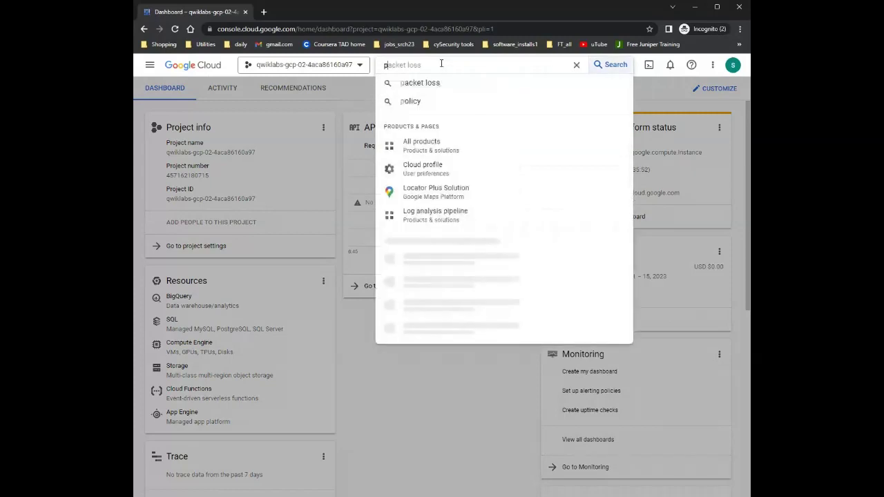
text(api)
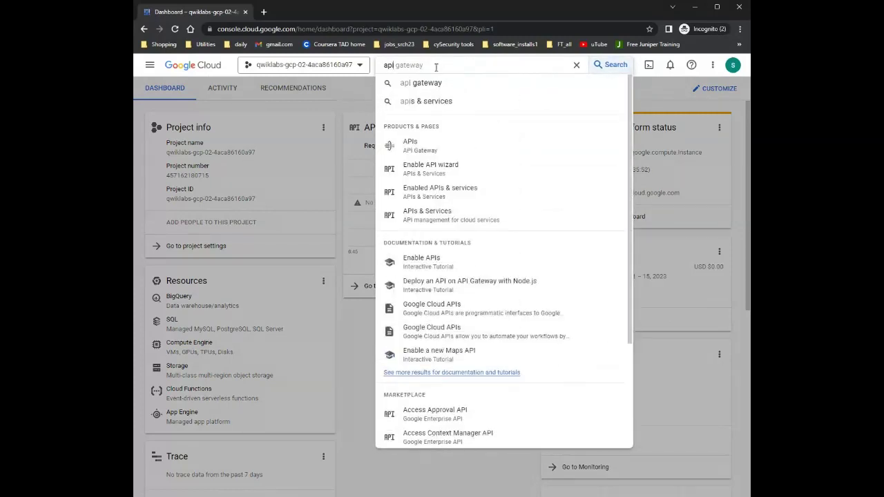
click(428, 101)
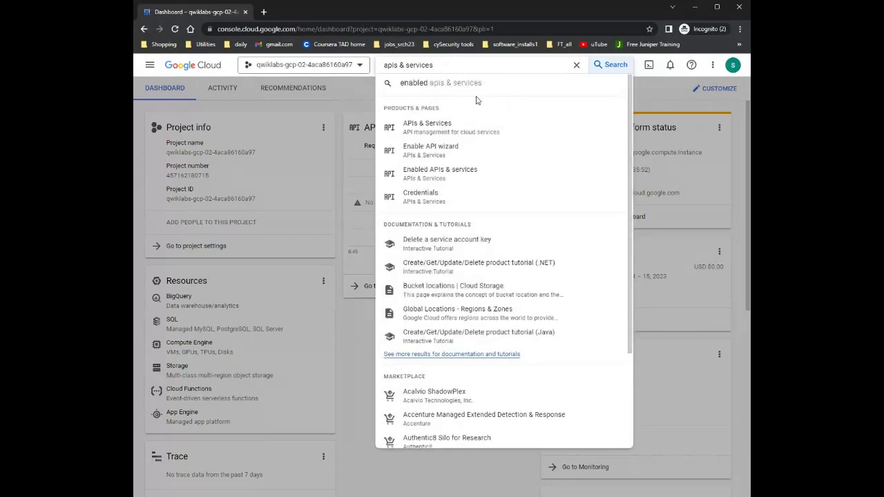
click(430, 128)
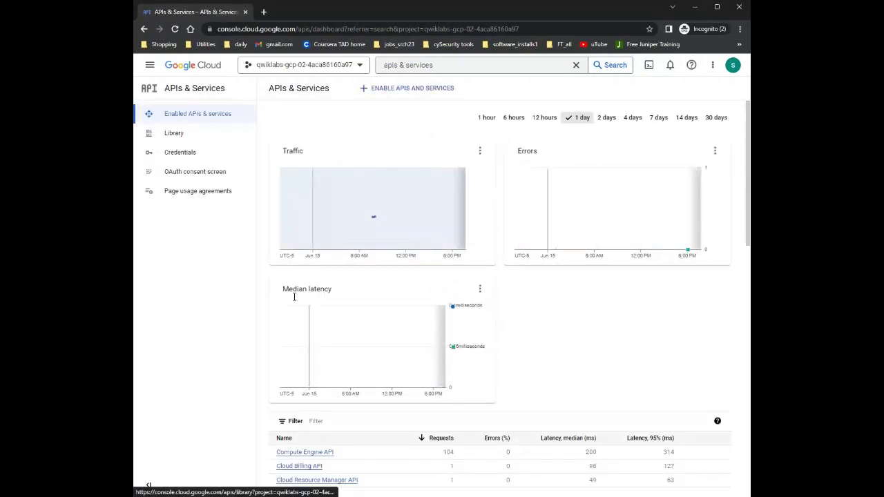
Look through the project's list of enabled APIs for the Kubernetes Engine API and Container Registry API.
scroll(272, 313, down, 3)
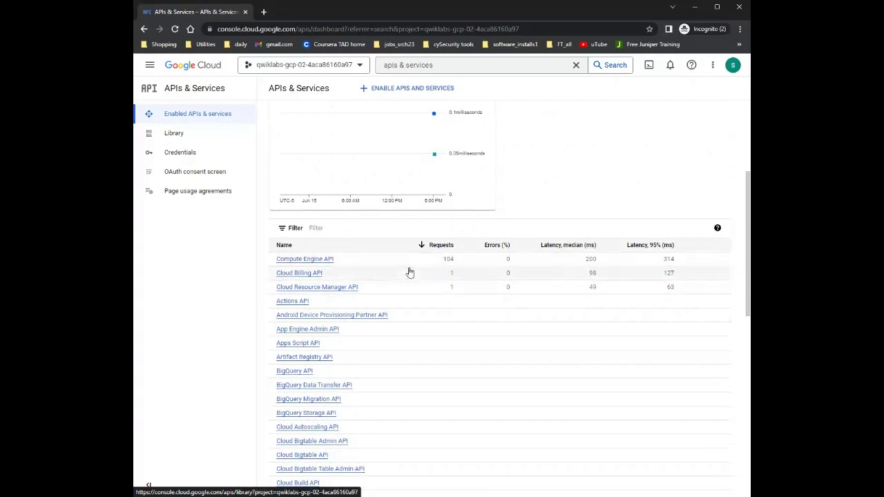
scroll(389, 274, up, 2)
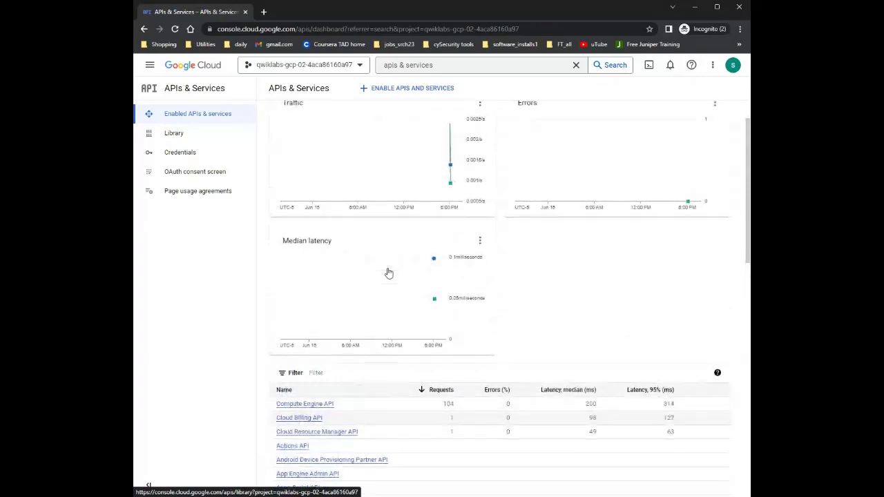
scroll(387, 272, down, 3)
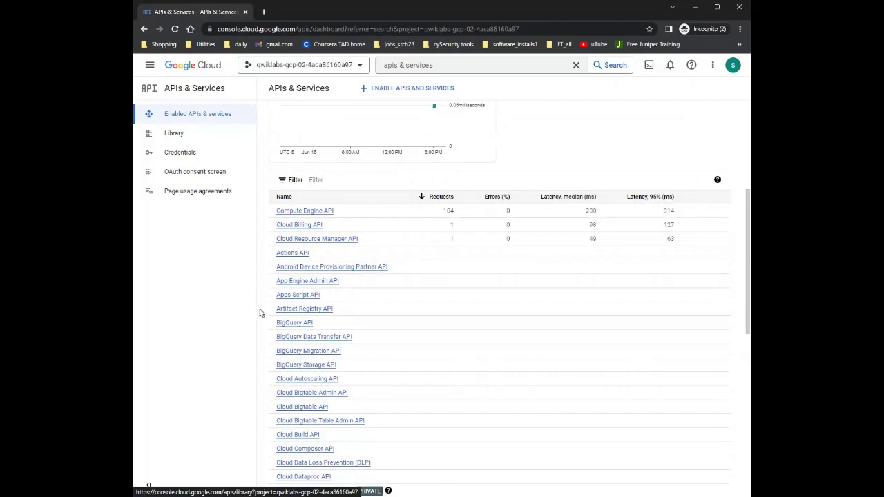
scroll(260, 313, down, 3)
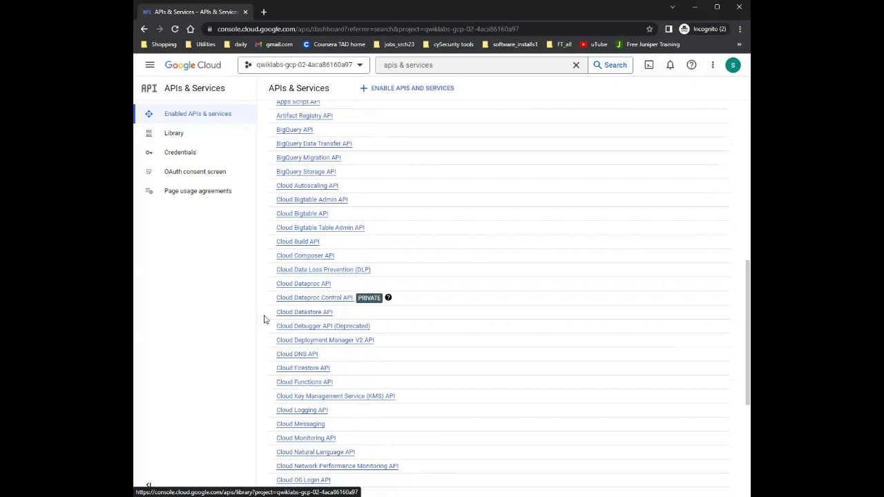
scroll(263, 319, down, 4)
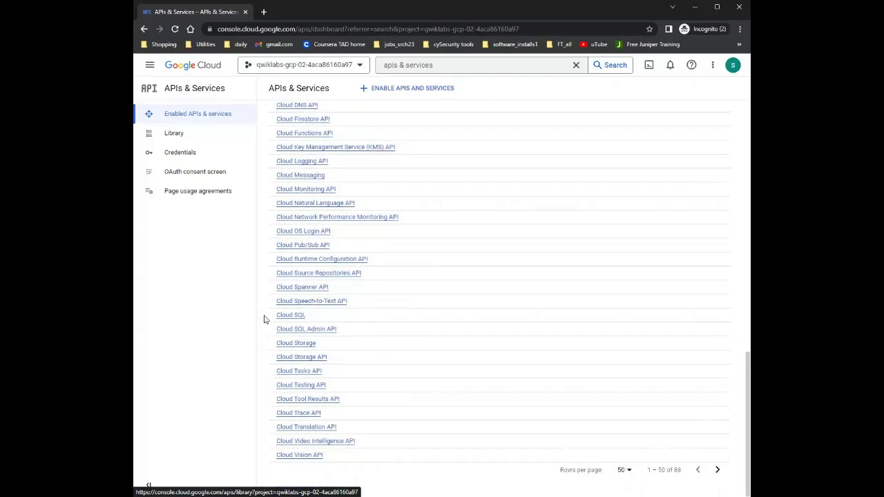
scroll(265, 320, up, 8)
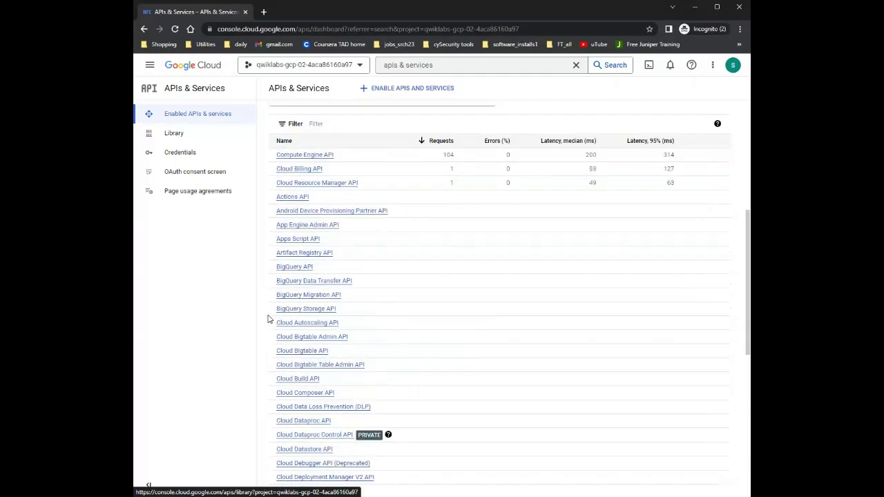
scroll(268, 318, up, 2)
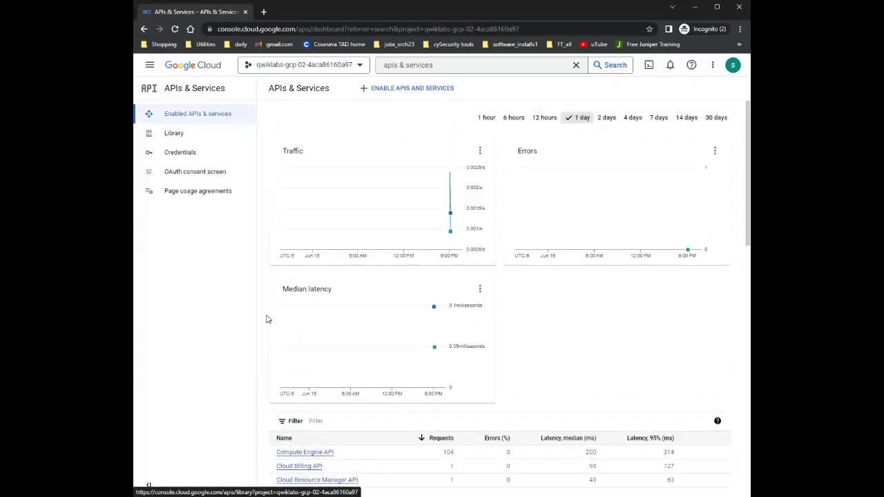
mouse_move(293, 170)
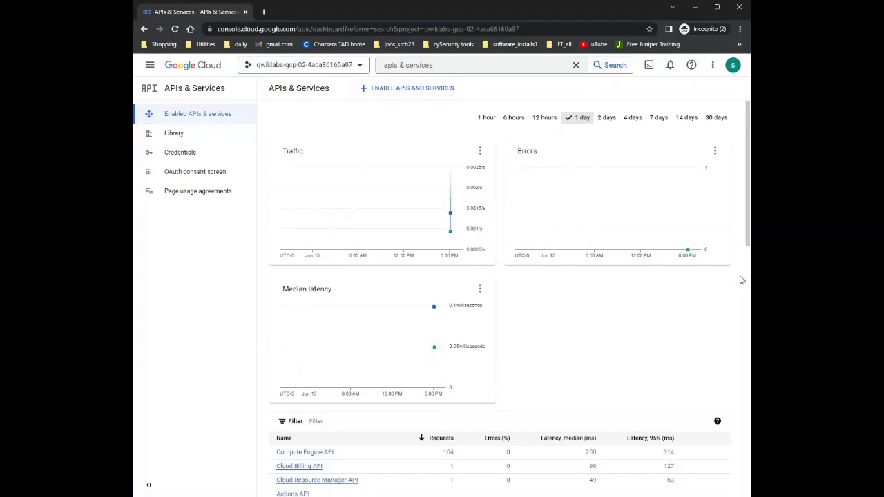
Check both pages of the enabled APIs list for the Container Registry API and Kubernetes Engine API entries.
scroll(729, 275, down, 1)
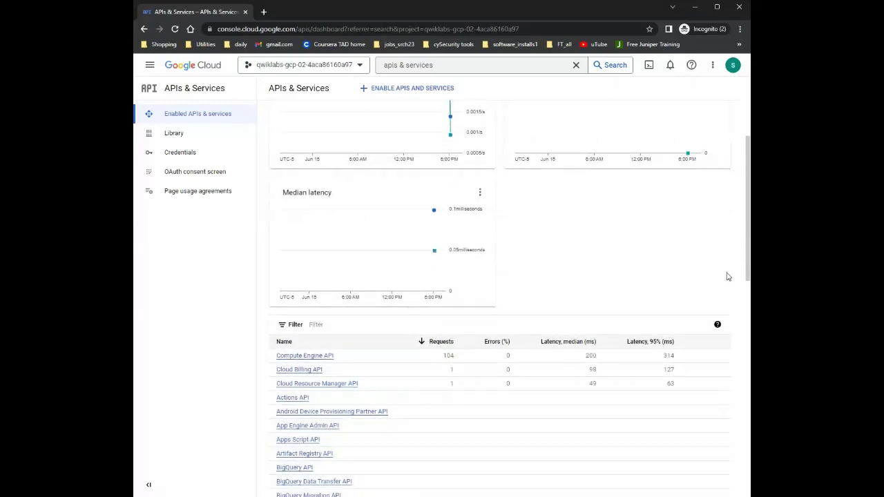
scroll(728, 276, down, 8)
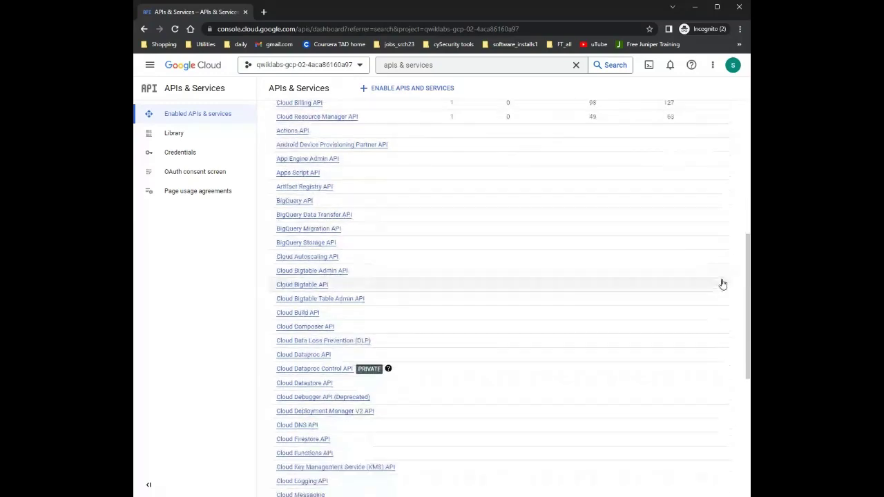
scroll(671, 302, down, 2)
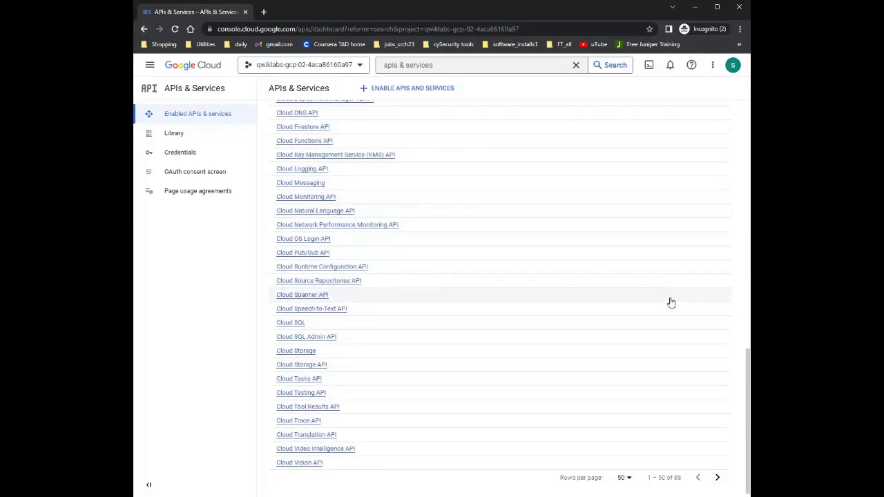
click(717, 470)
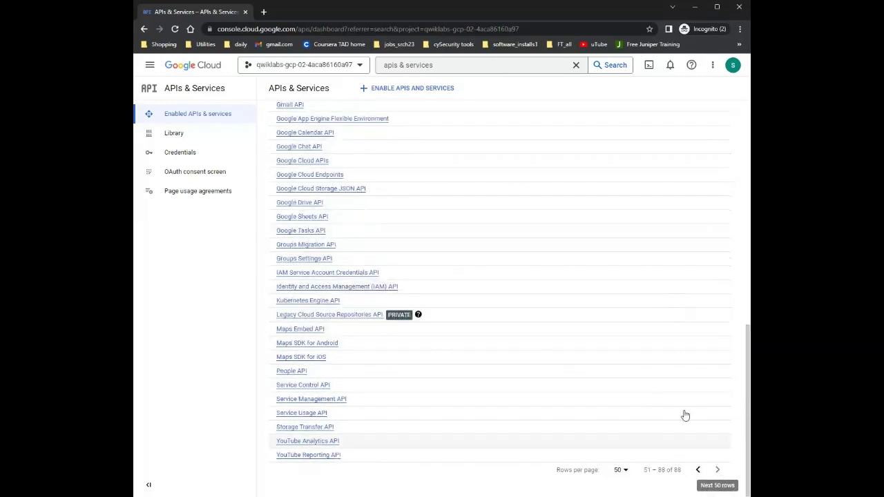
scroll(518, 273, up, 3)
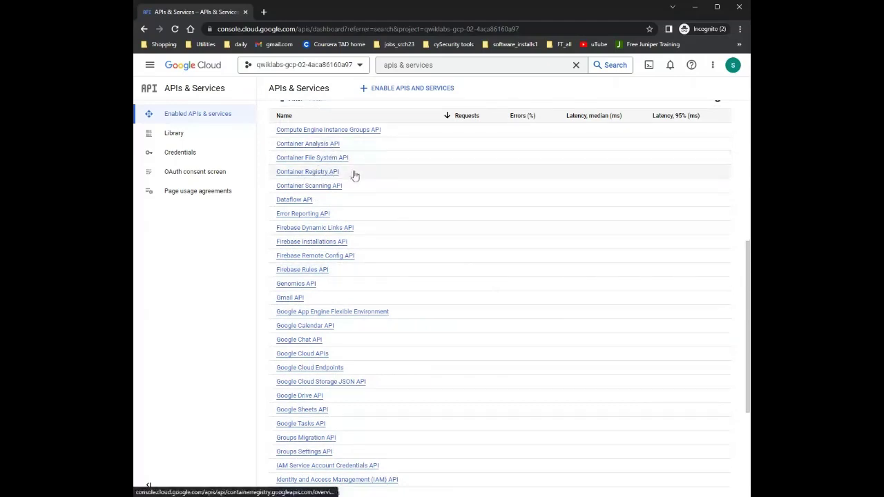
scroll(387, 244, down, 3)
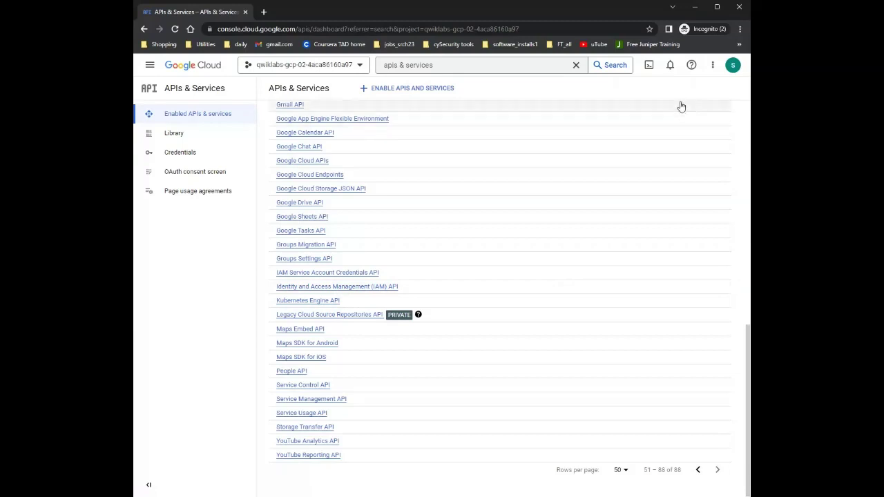
Start a Cloud Shell session, enlarge its terminal to nearly the full window height, and dismiss the session details tip.
click(649, 67)
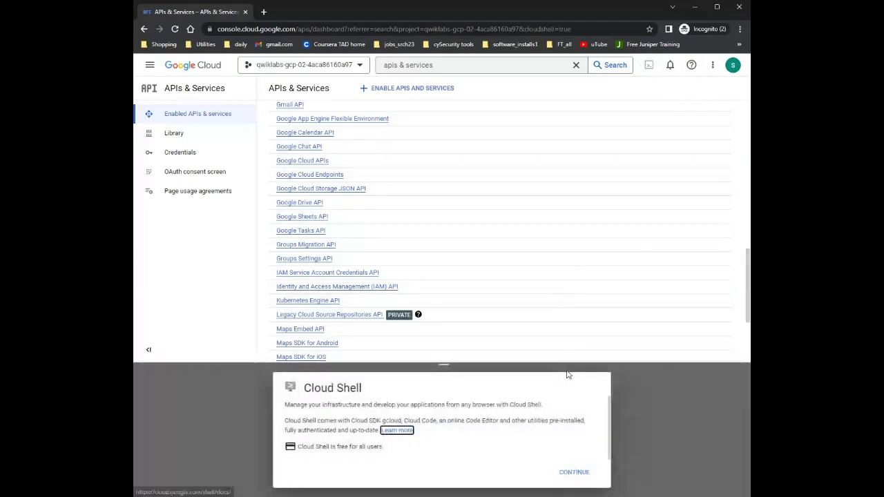
click(574, 472)
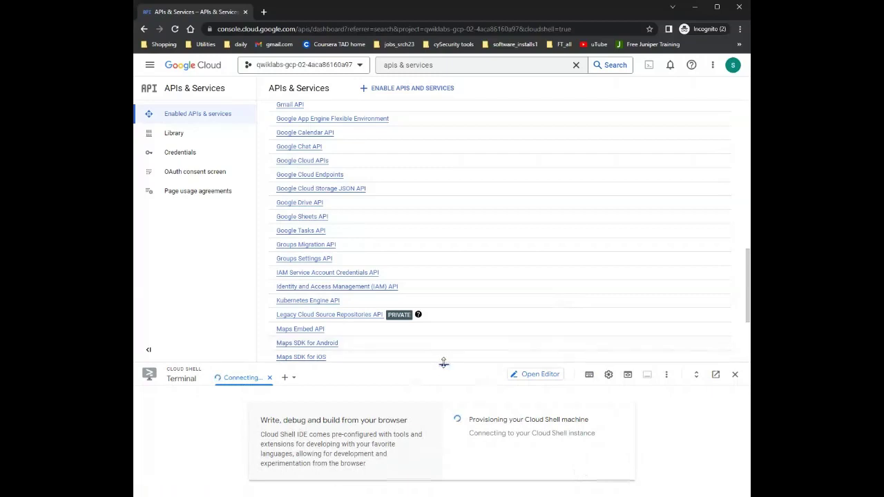
drag(445, 361, 445, 94)
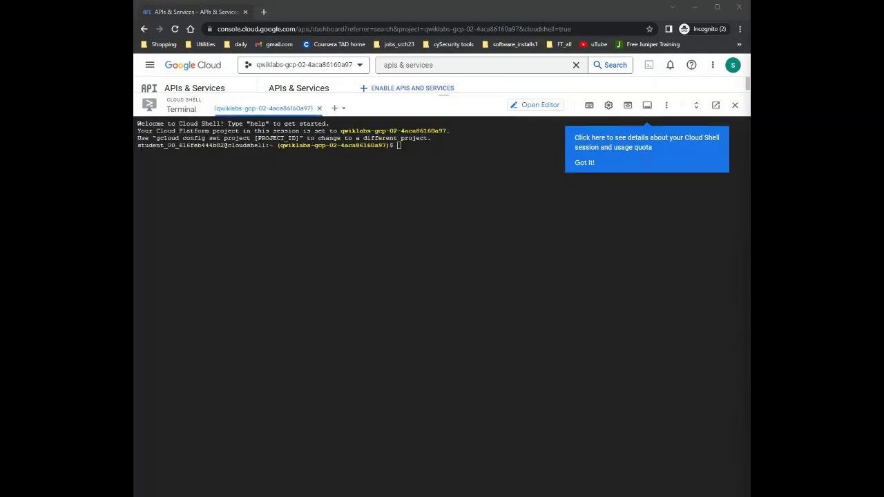
click(584, 163)
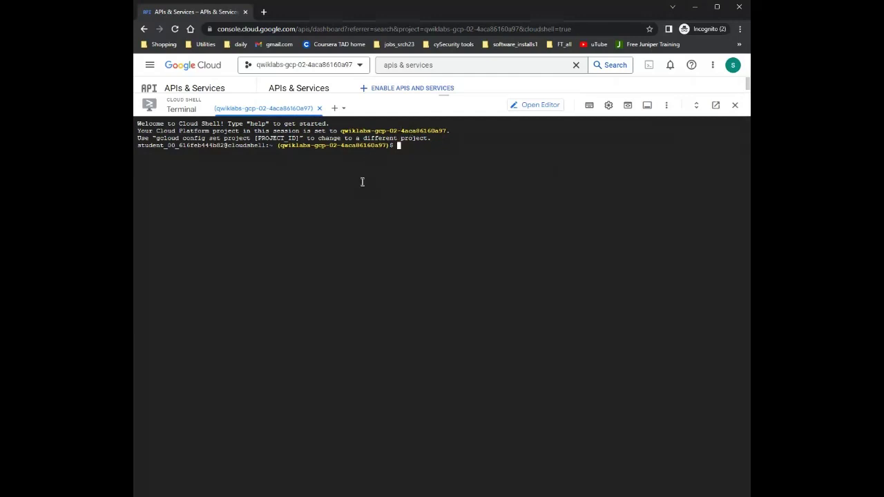
Set the environment variable MY_ZONE in Cloud Shell with export MY_ZONE="us-west3-a".
text(export MY_ZONE="us-west3-a")
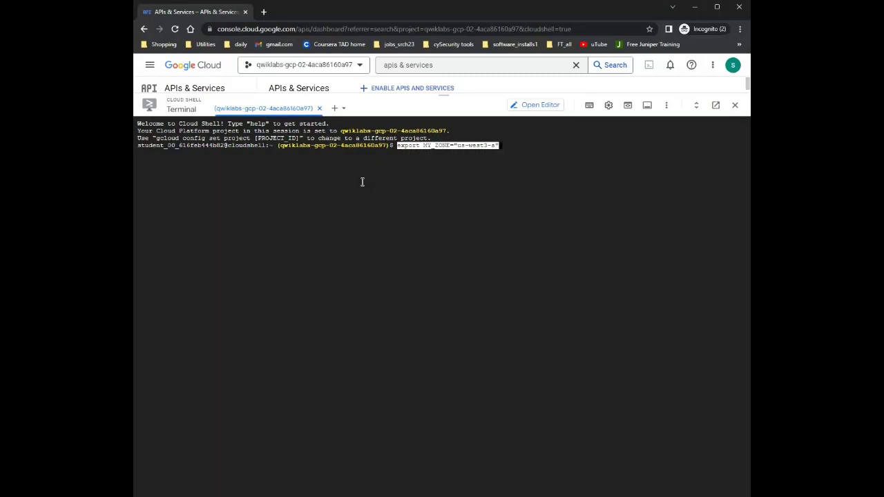
key(Return)
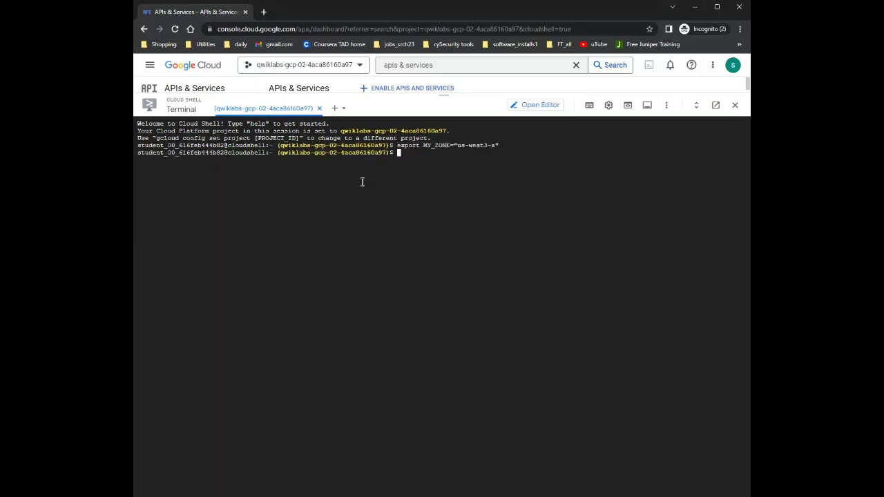
key(Return)
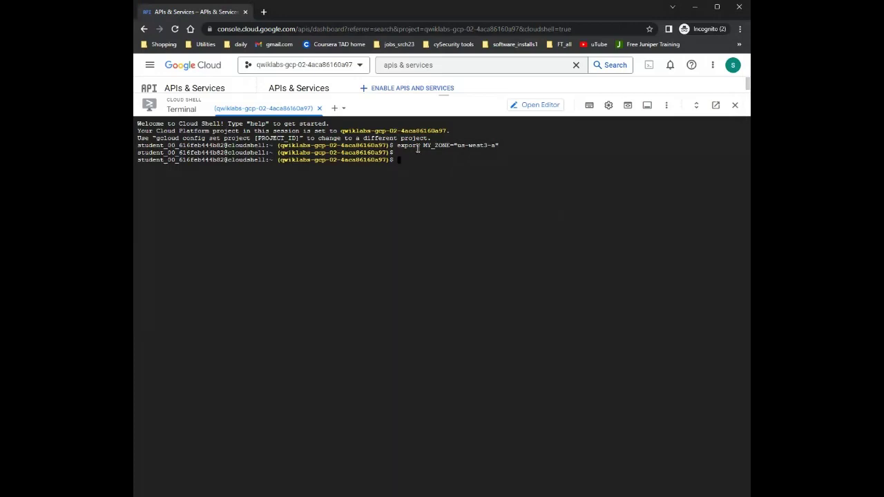
Create a two-node GKE cluster with gcloud container clusters create webfrontend --zone $MY_ZONE --num-nodes 2.
text(gcloud container clusters create webfrontend --zone $MY_ZONE --num-nodes 2)
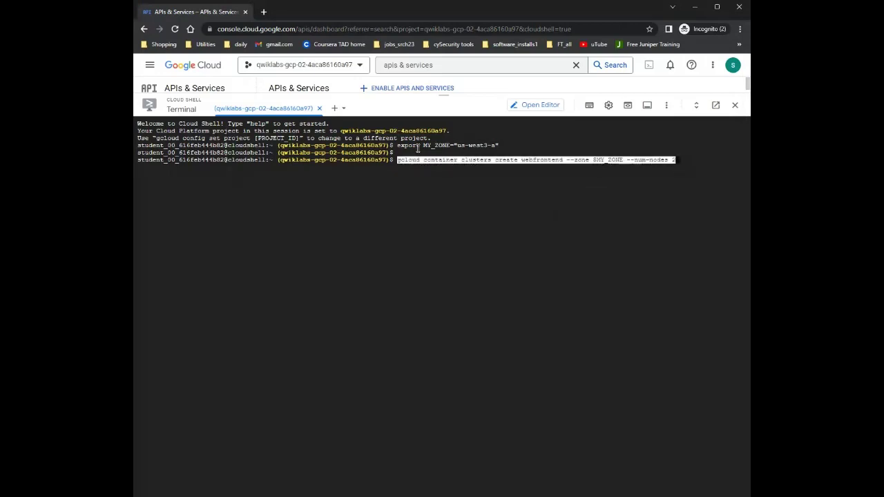
key(Return)
key(Return)
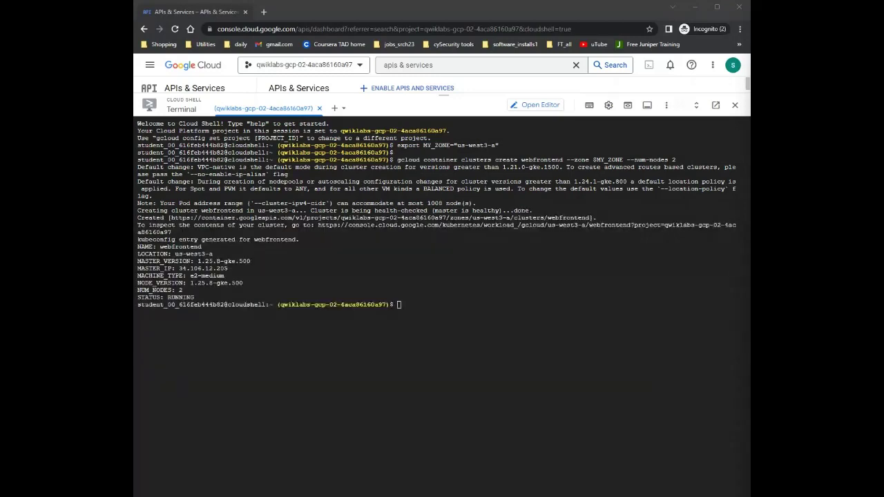
Check the installed Kubernetes client and server versions with kubectl version.
click(402, 306)
key(Return)
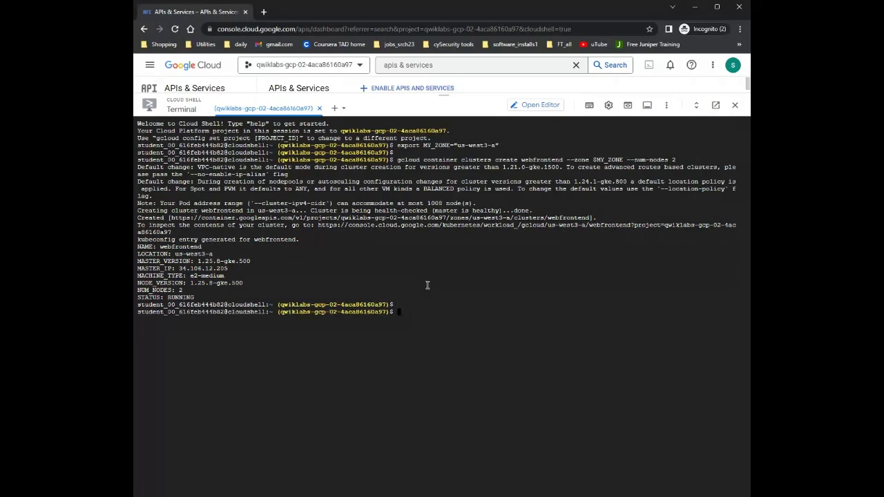
text(kubectl version)
key(Return)
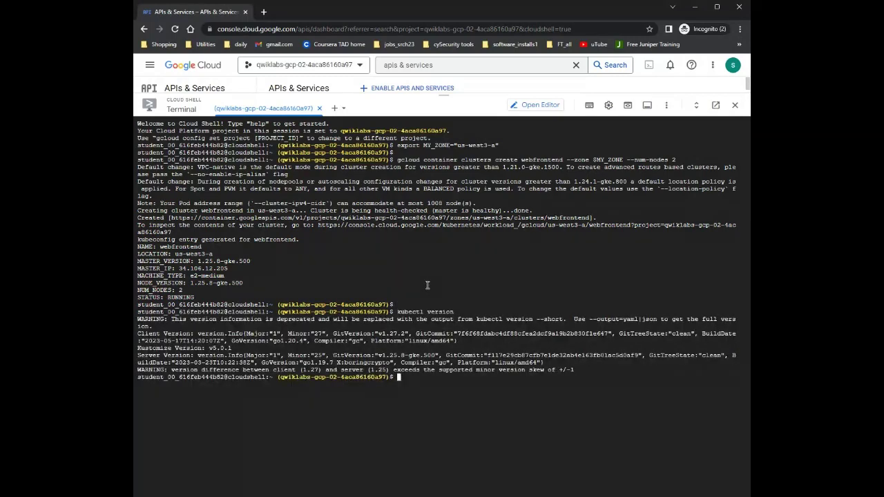
key(Return)
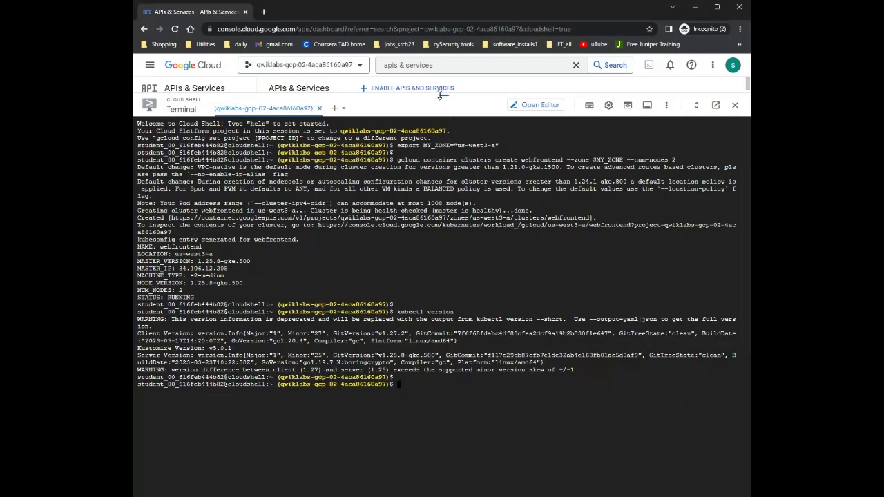
Shrink the terminal and view the cluster's nodes on Compute Engine's VM instances page, closing the tutorial and hiding the related actions.
drag(439, 100, 427, 432)
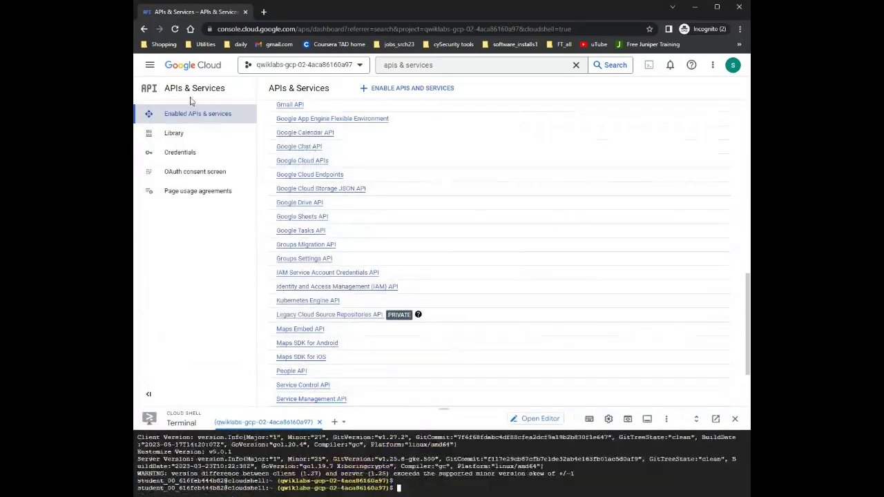
click(150, 65)
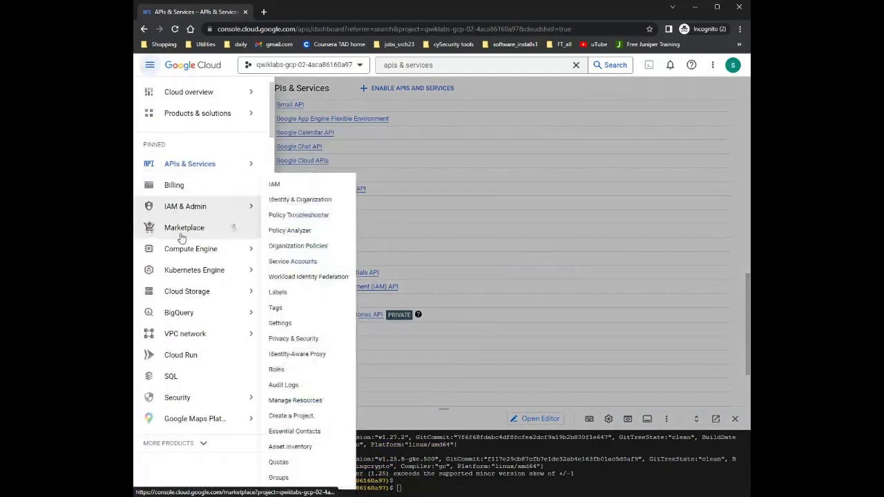
mouse_move(199, 253)
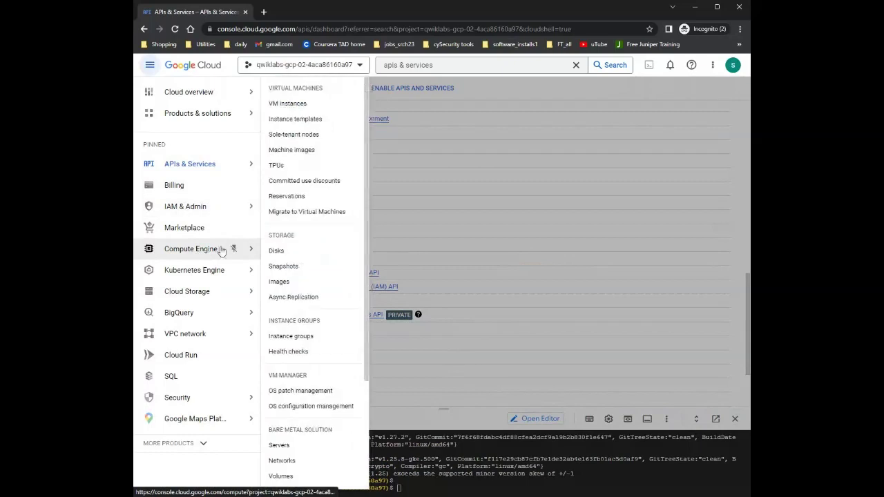
click(292, 105)
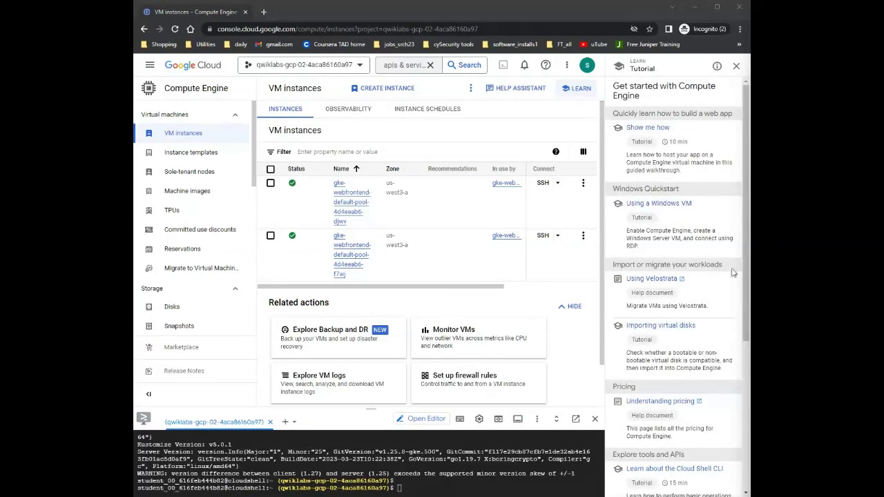
click(736, 67)
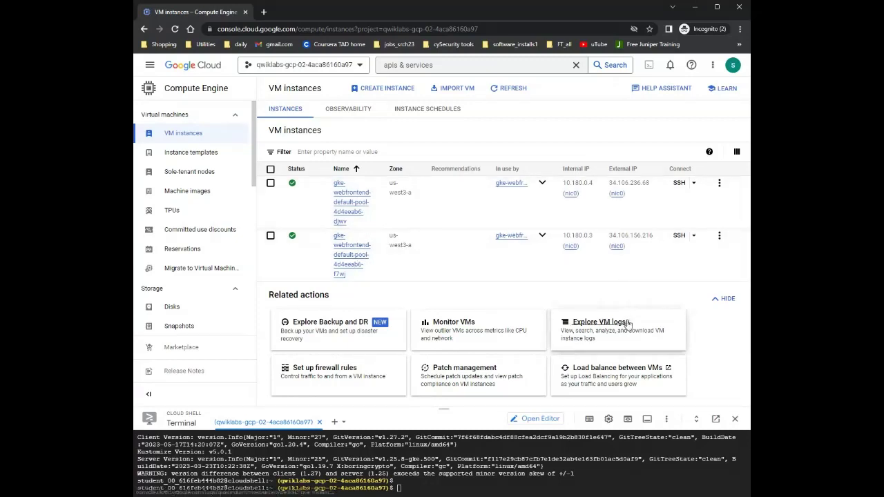
click(722, 298)
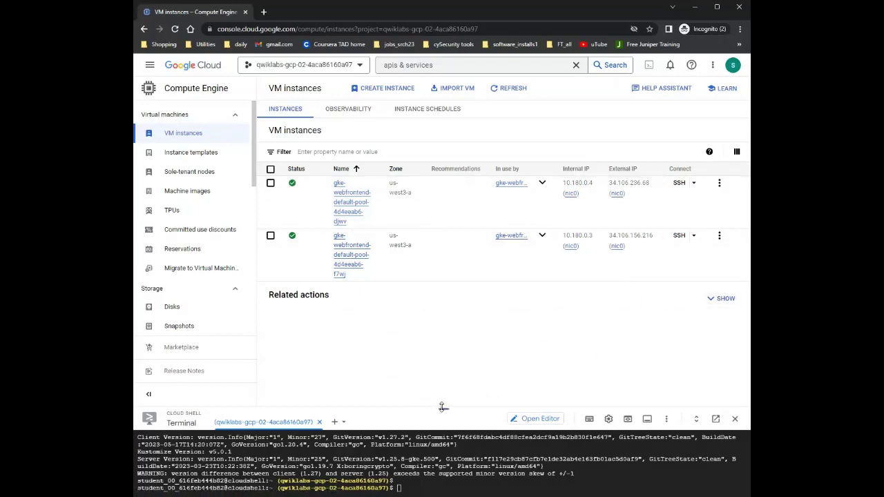
Enlarge the terminal again and deploy nginx with kubectl create deploy nginx --image=nginx:1.17.10.
drag(442, 407, 449, 102)
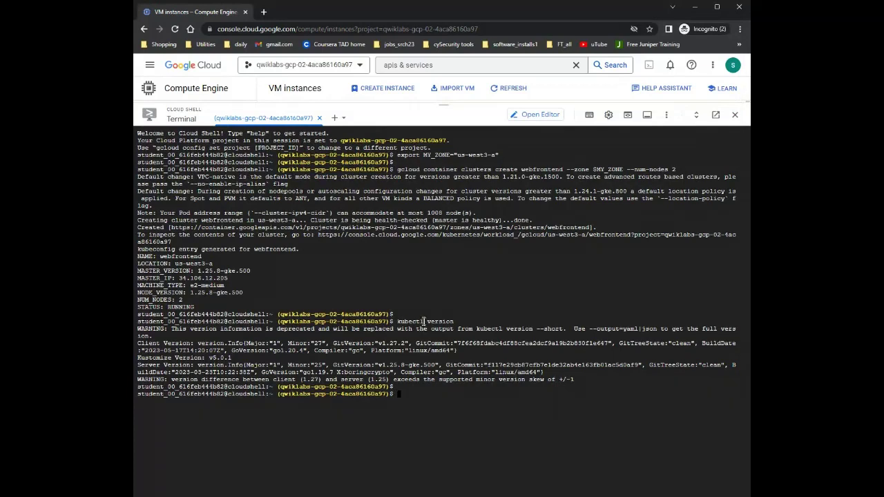
text(kubectl create deploy nginx --image=nginx:1.17.10)
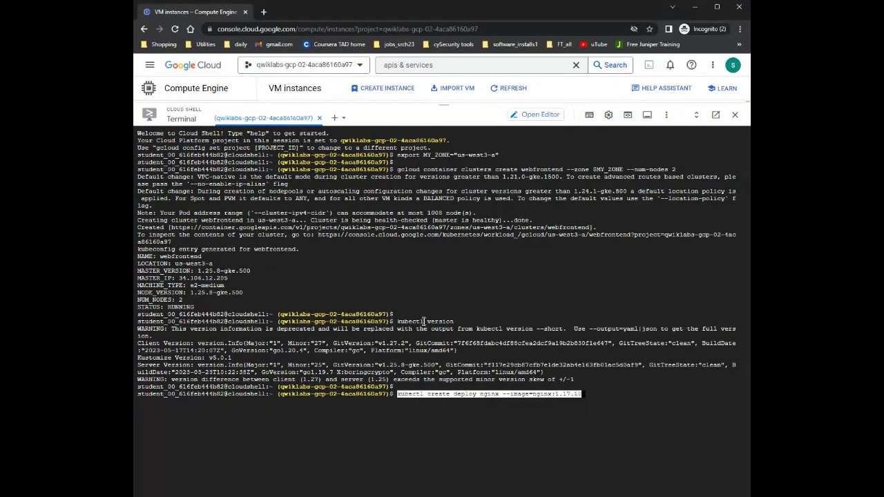
key(Return)
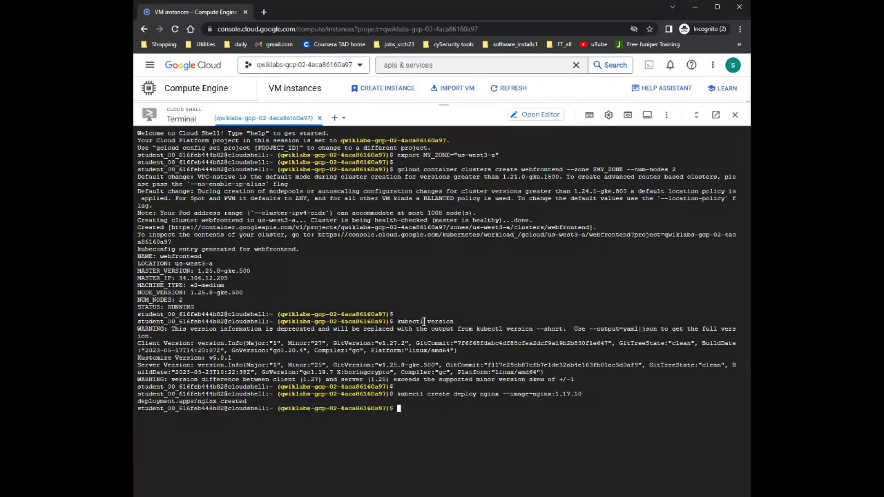
key(Return)
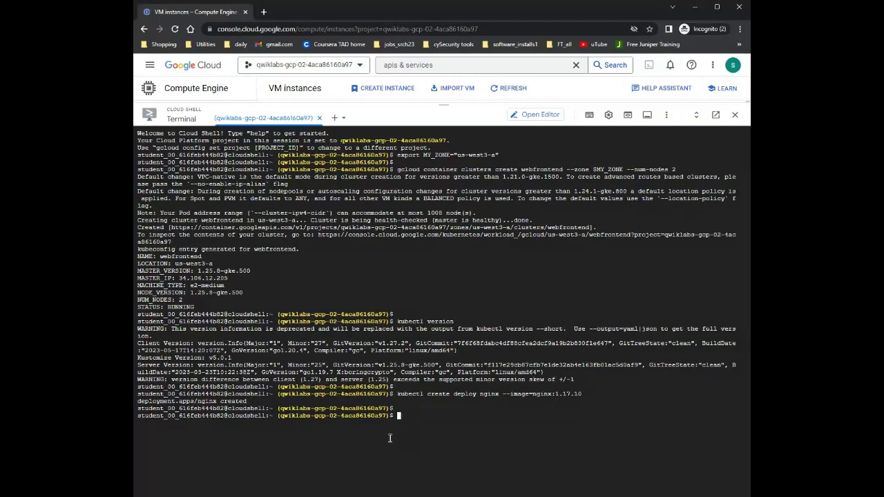
List the cluster's pods with kubectl get pods to check the nginx container.
text(kubectl get pods)
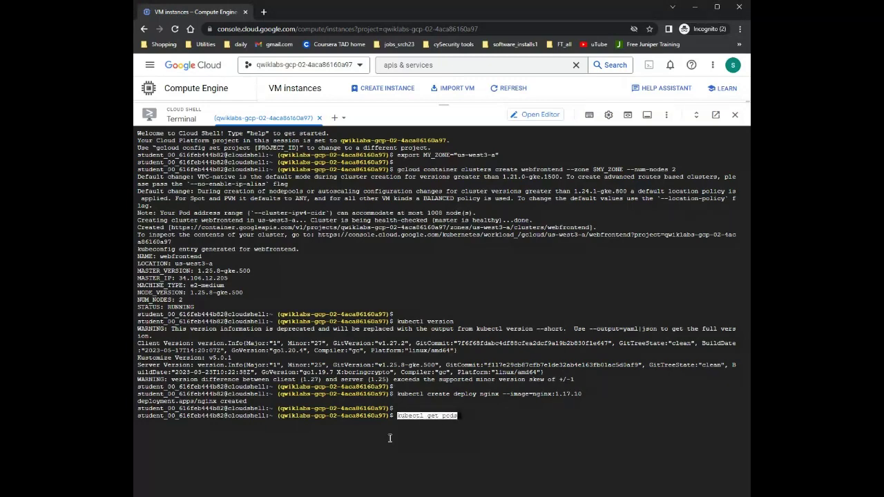
key(Return)
key(Return)
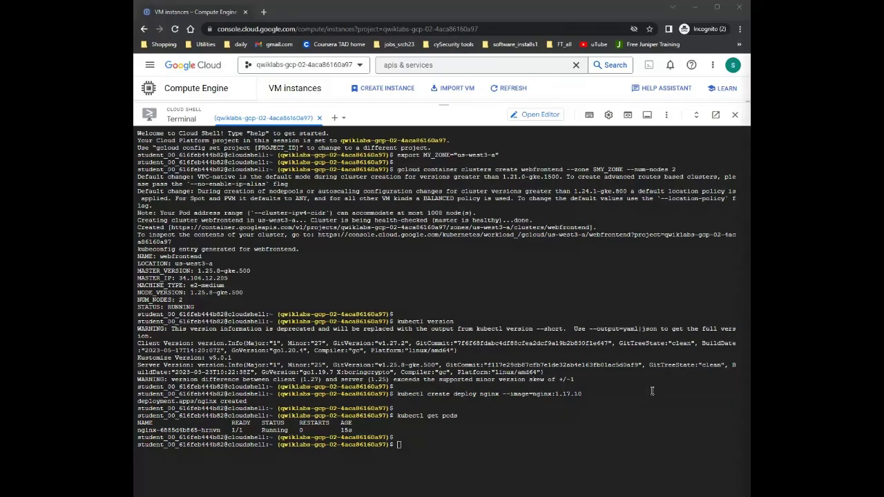
Expose the nginx deployment to the internet with kubectl expose deployment nginx --port 80 --type LoadBalancer.
click(398, 446)
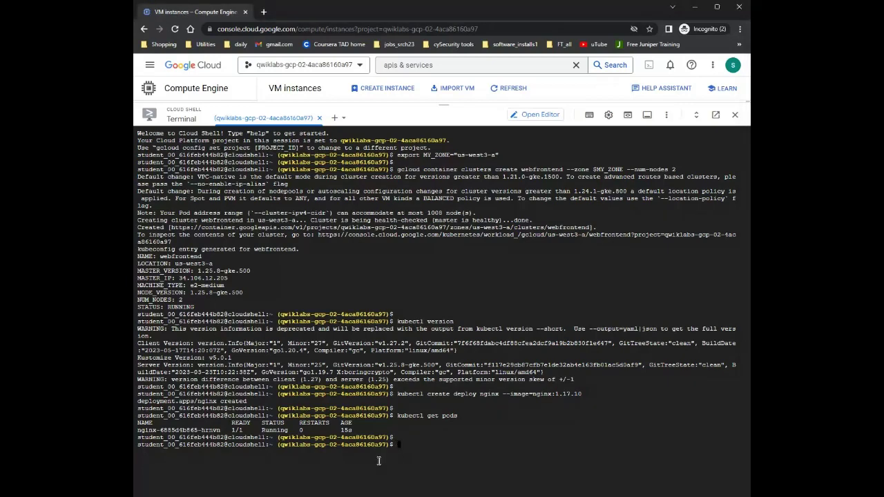
text(kubectl expose deployment nginx --port 80 --type LoadBalancer)
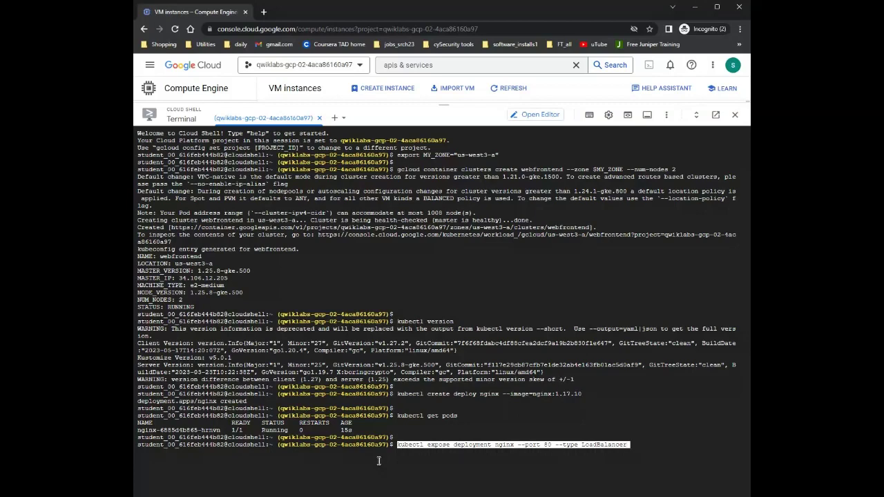
key(Return)
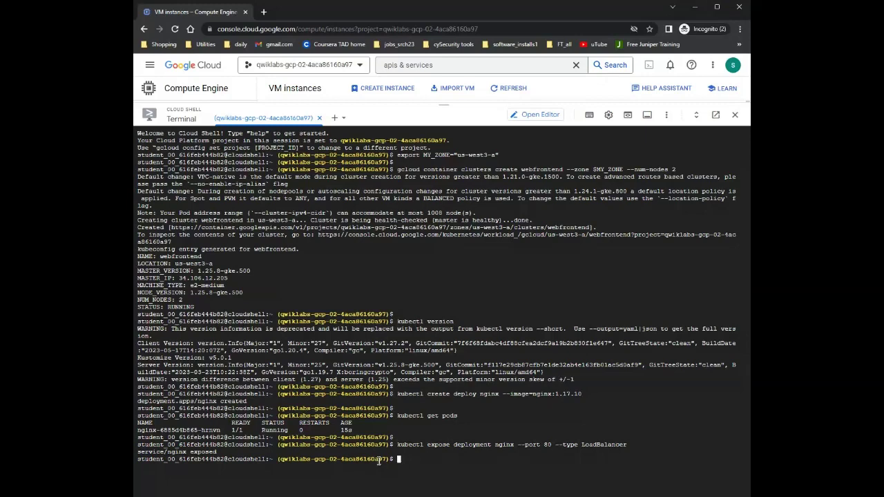
key(Return)
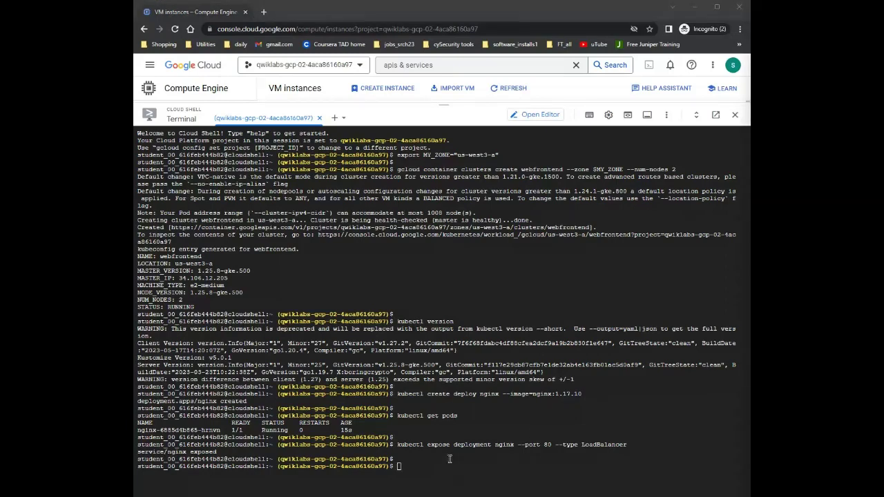
click(414, 465)
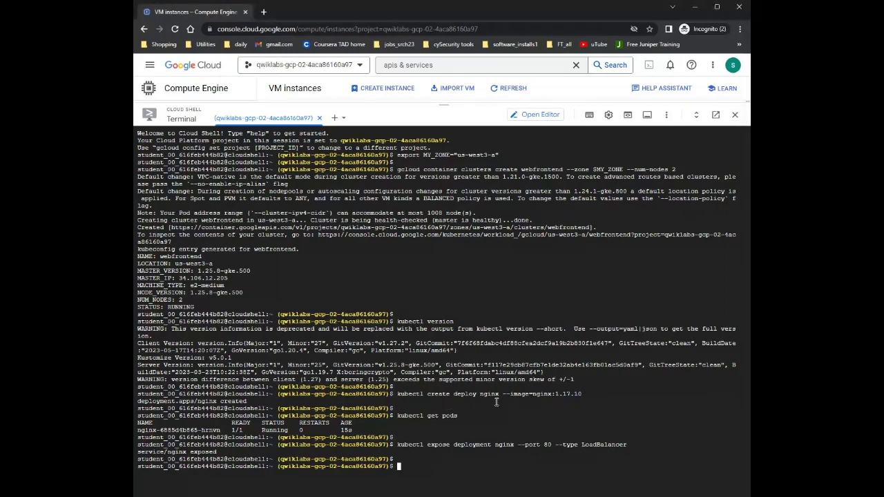
List the cluster's services with kubectl get services, repeating the command until the nginx load balancer has an external IP.
text(kubectl get services)
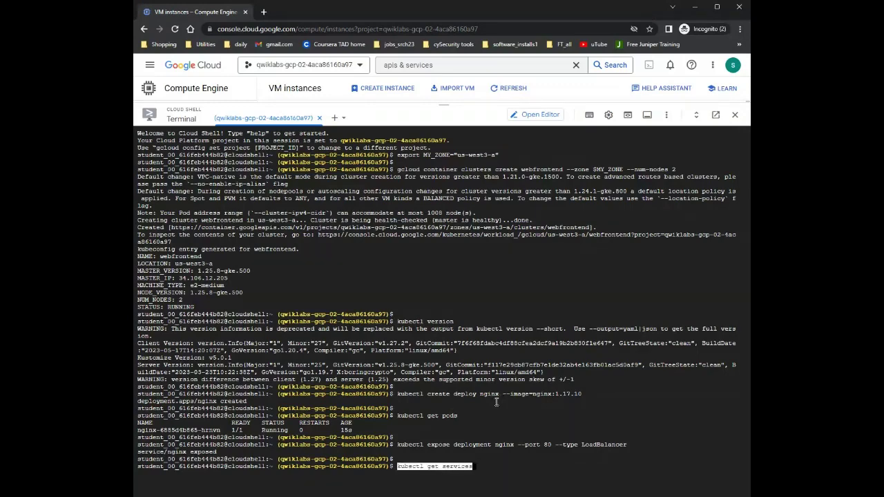
key(Return)
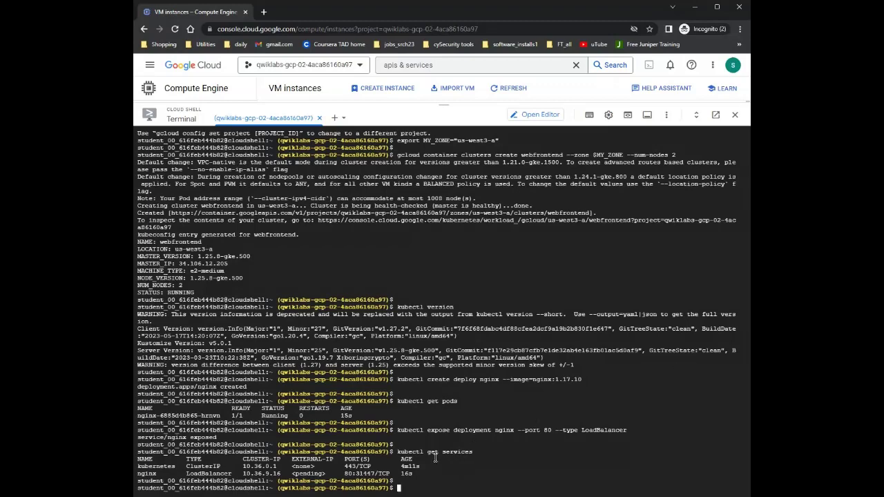
key(Up)
key(Return)
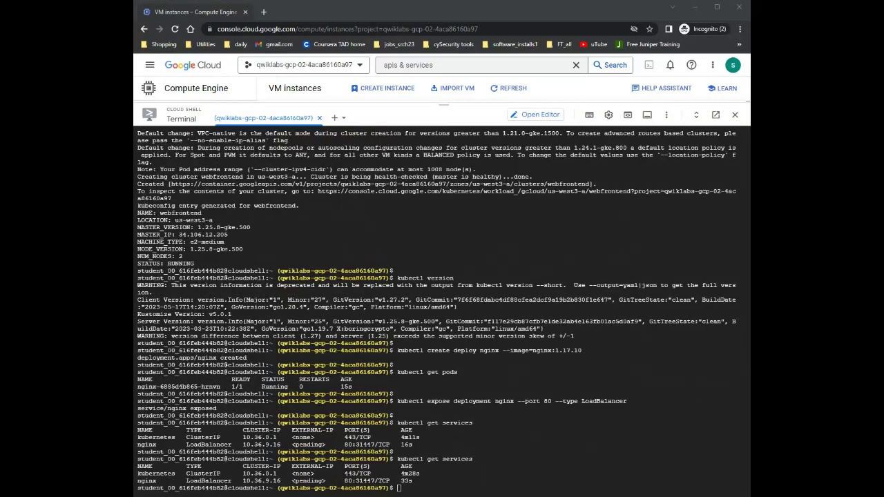
click(474, 492)
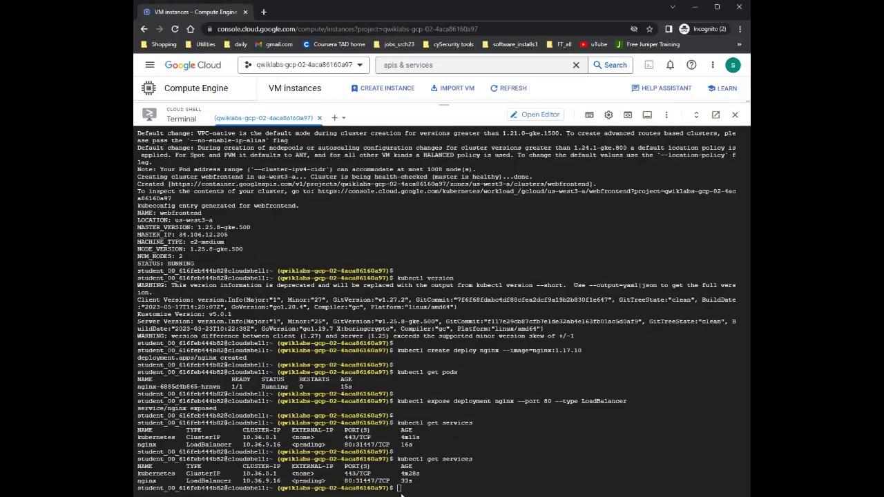
key(Up)
key(Return)
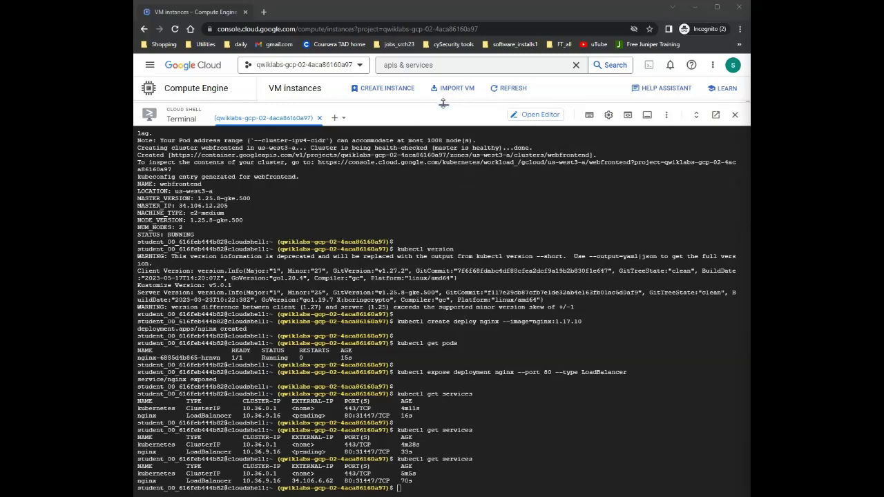
Shrink the terminal to refresh the VM instances list, and open a new browser tab.
drag(443, 103, 444, 369)
click(511, 88)
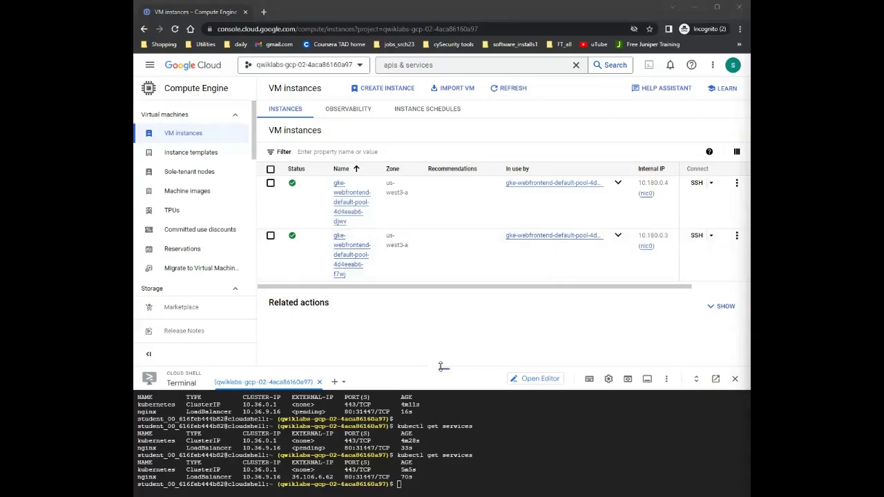
click(265, 11)
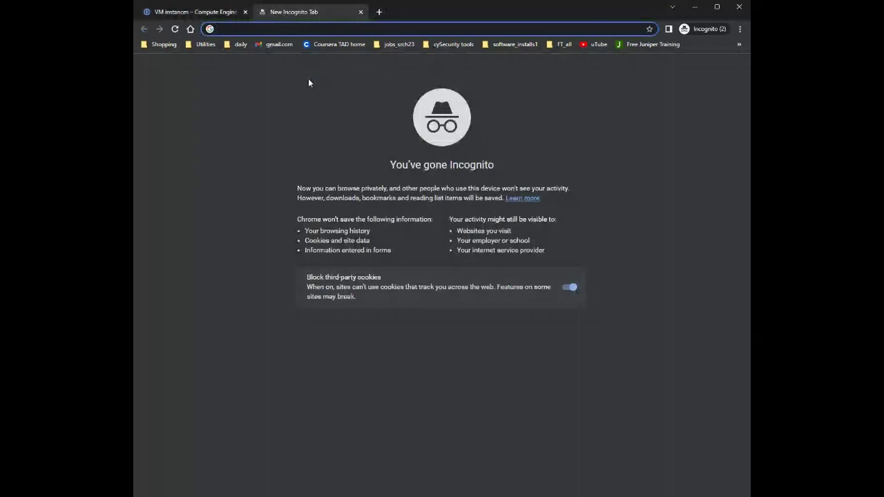
Return to the Cloud Shell, run kubectl get services again and copy the nginx service's external IP.
click(188, 12)
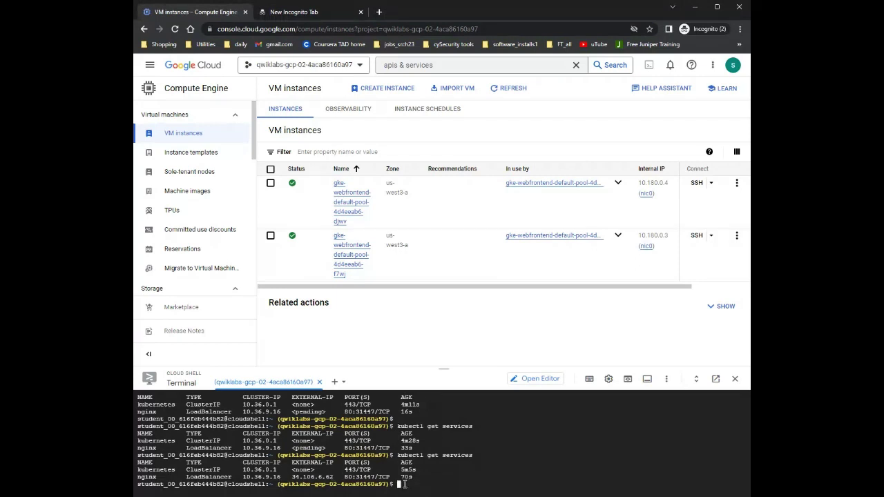
key(Up)
key(Return)
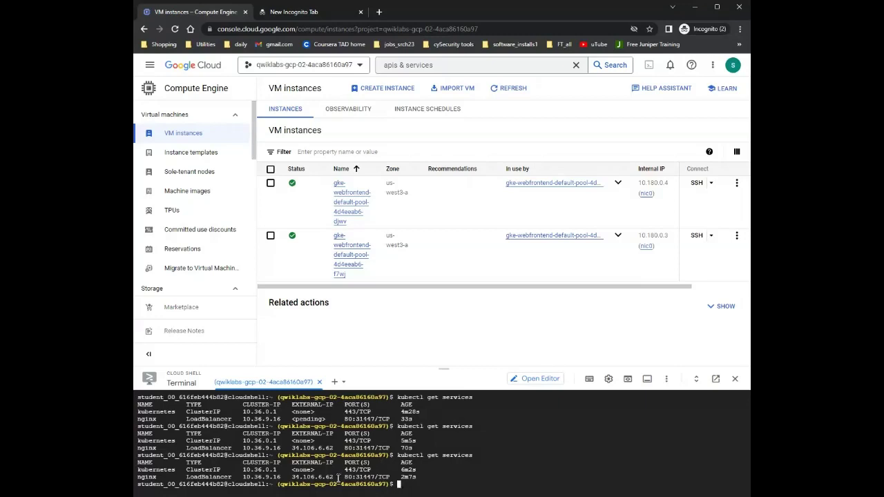
drag(335, 478, 293, 479)
key(ctrl+c)
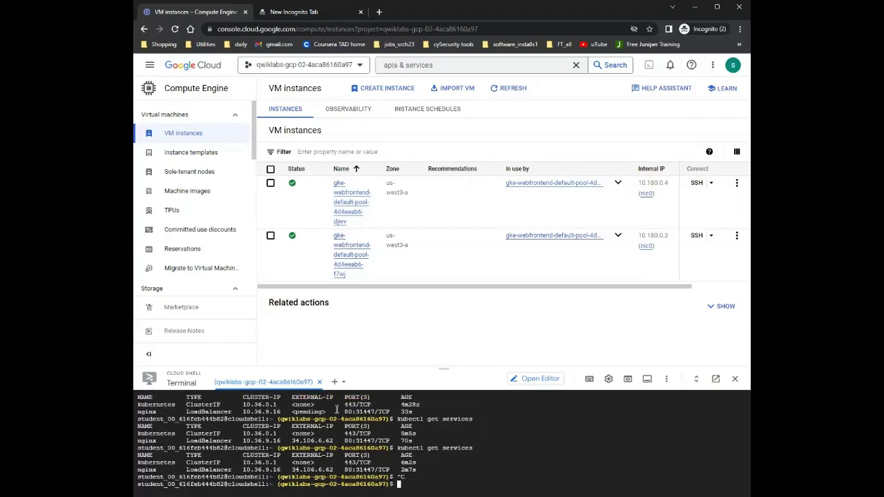
Load the nginx service's external IP 34.106.6.62 in the new browser tab to check the web server.
click(322, 12)
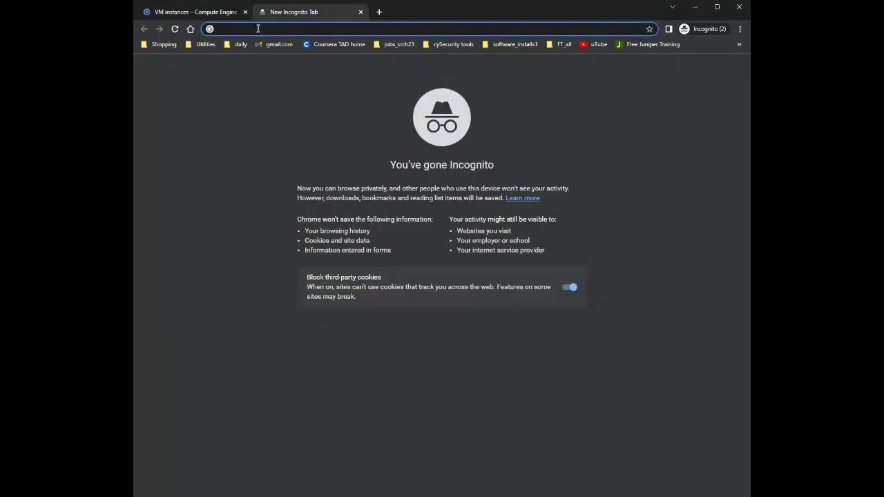
key(ctrl+v)
key(Return)
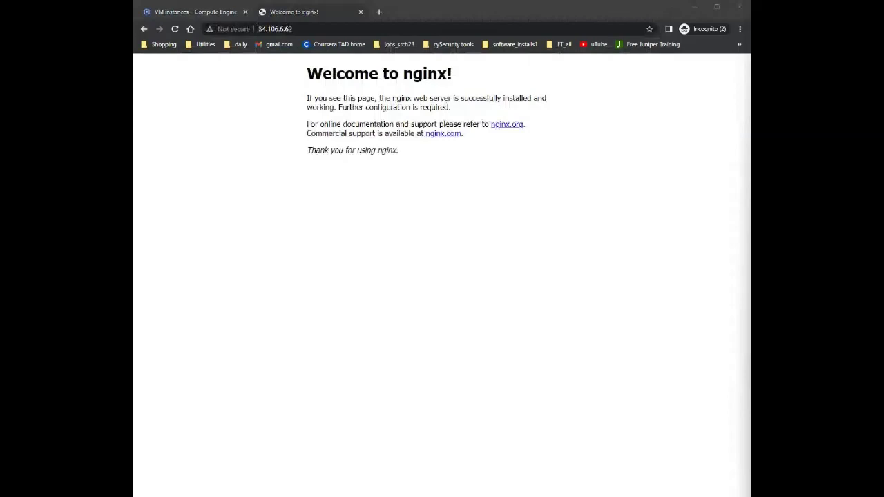
Return to the Cloud Shell and scale the nginx deployment with kubectl scale deployment nginx --replicas 3.
click(225, 13)
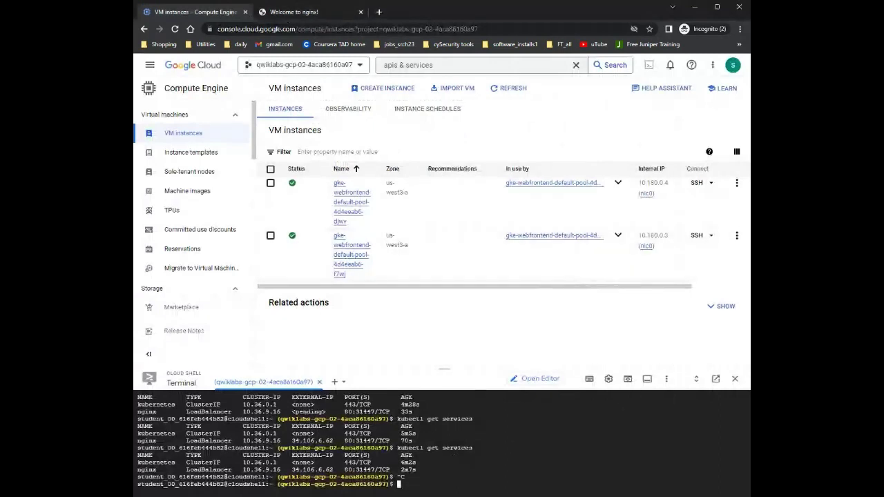
click(406, 483)
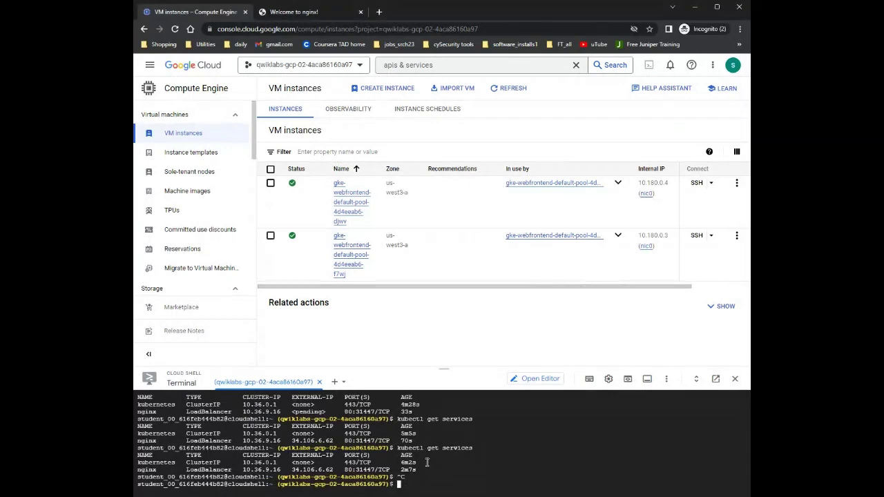
key(ctrl+v)
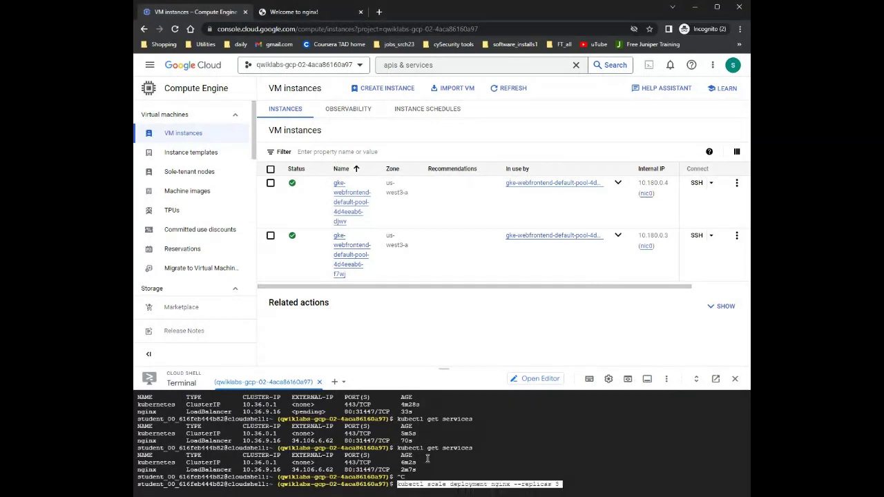
key(Return)
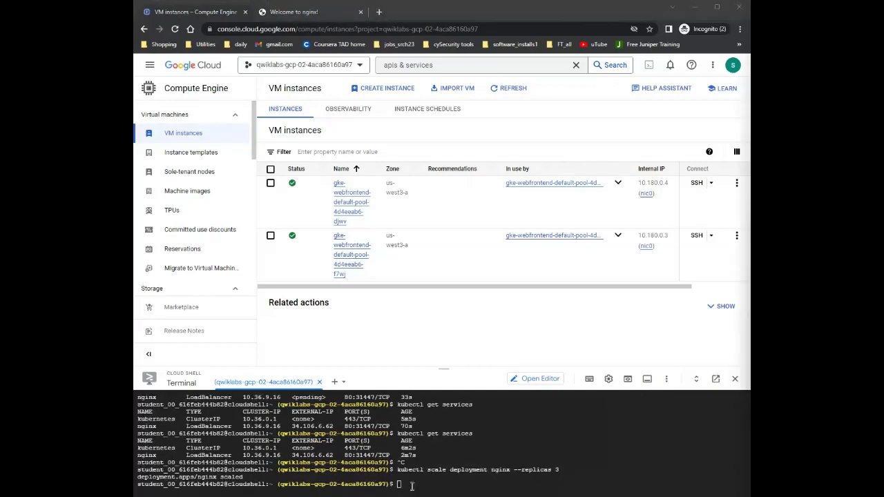
List the pods with kubectl get pods to check the scaled nginx deployment.
click(436, 425)
key(ctrl+v)
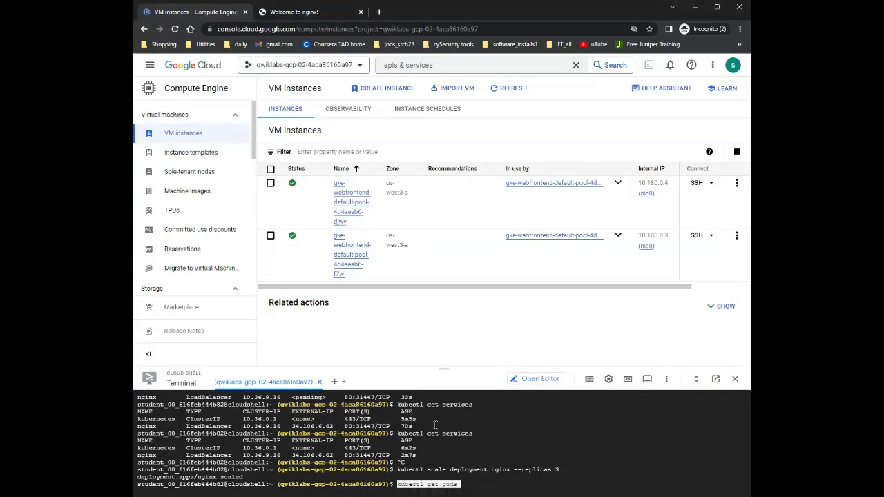
key(Return)
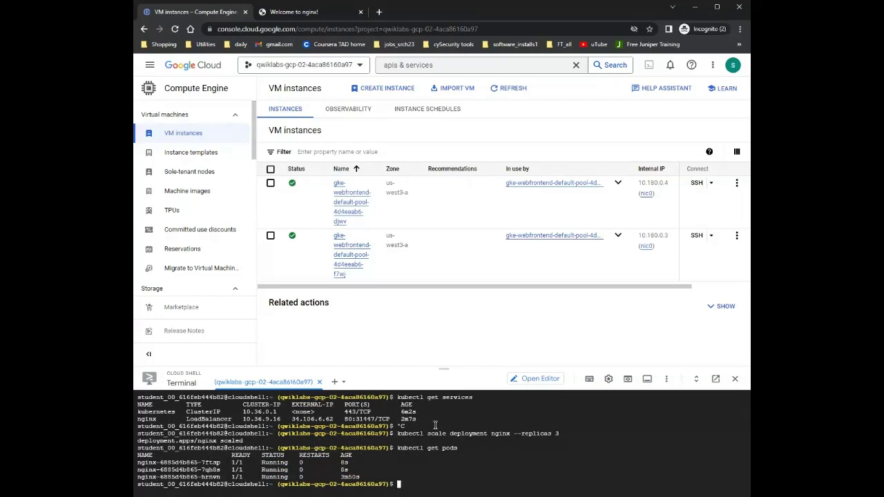
Rerun kubectl get services to check the nginx service's external IP after scaling.
key(Up)
key(Up)
key(Up)
key(Return)
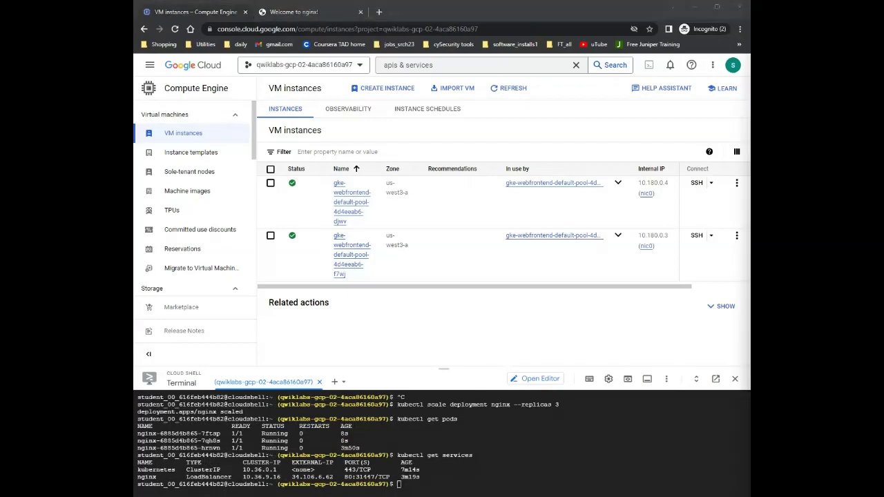
End the Cloud Shell session with exit and refresh the VM instances list.
click(416, 481)
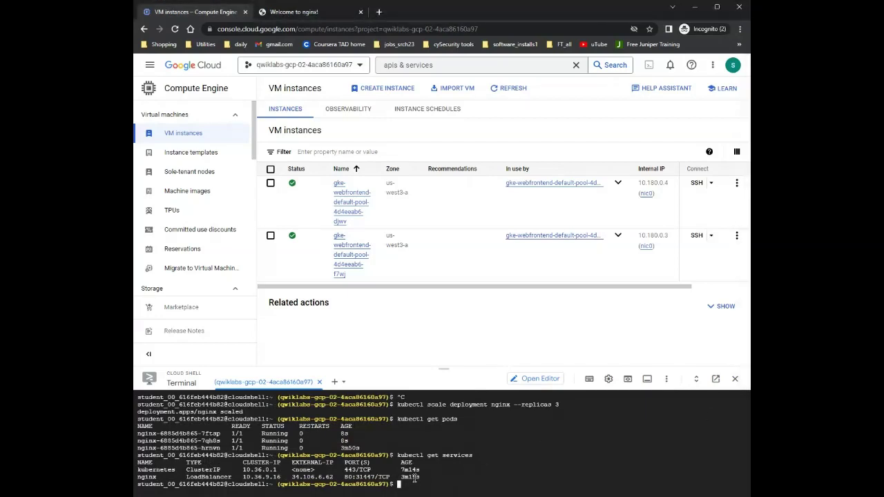
text(exit)
key(Return)
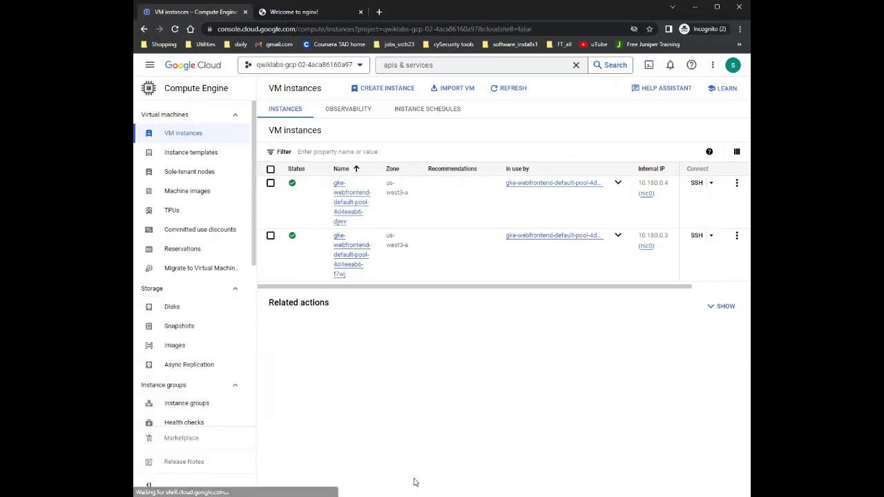
click(514, 88)
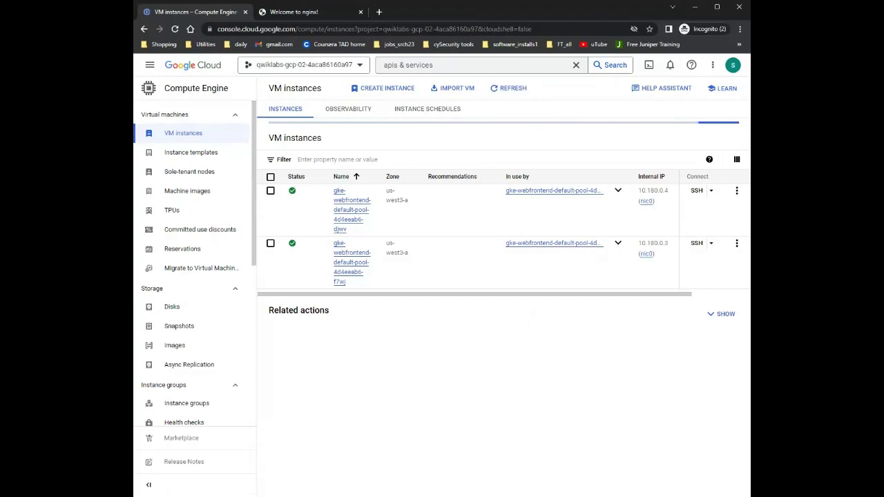